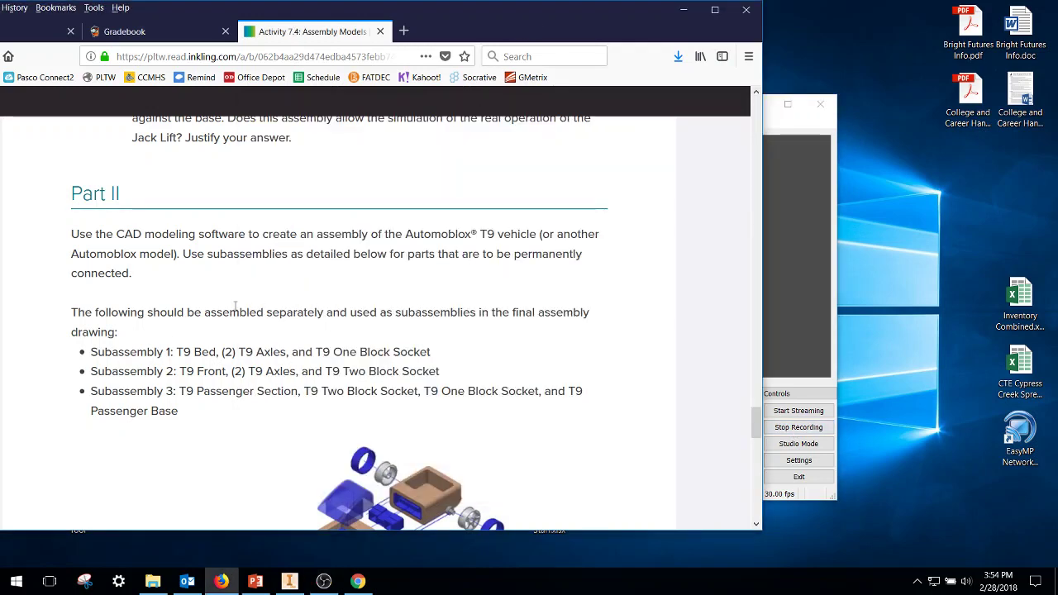
Highlight the Subassembly 3 bullet in the Part II instructions of Activity 7.4
{"action": "left_click_drag", "start_coordinate": [91, 392], "coordinate": [156, 408]}
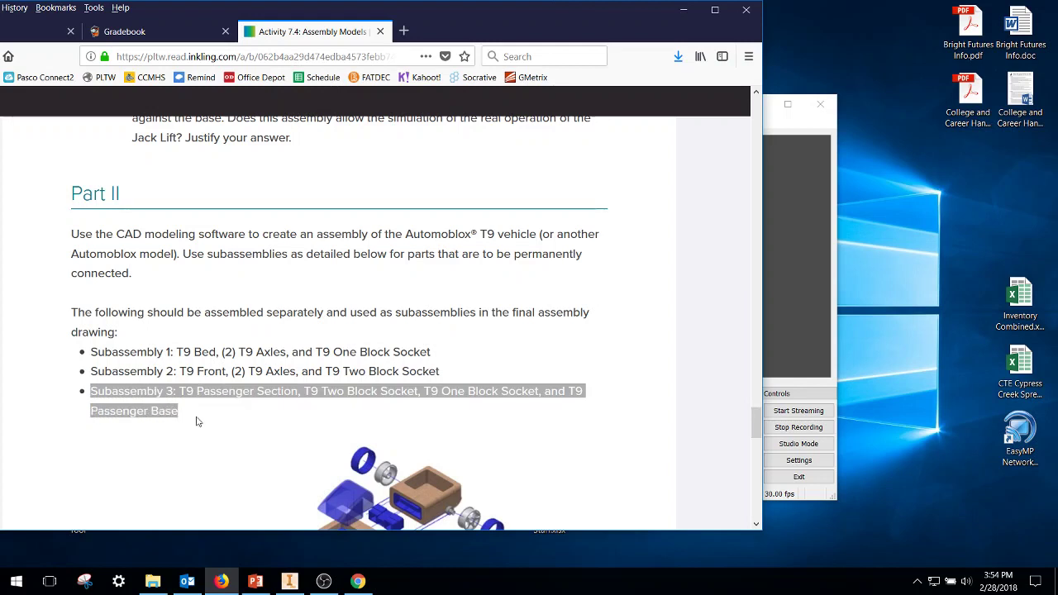
{"action": "right_click", "coordinate": [210, 390]}
{"action": "left_click", "coordinate": [198, 416]}
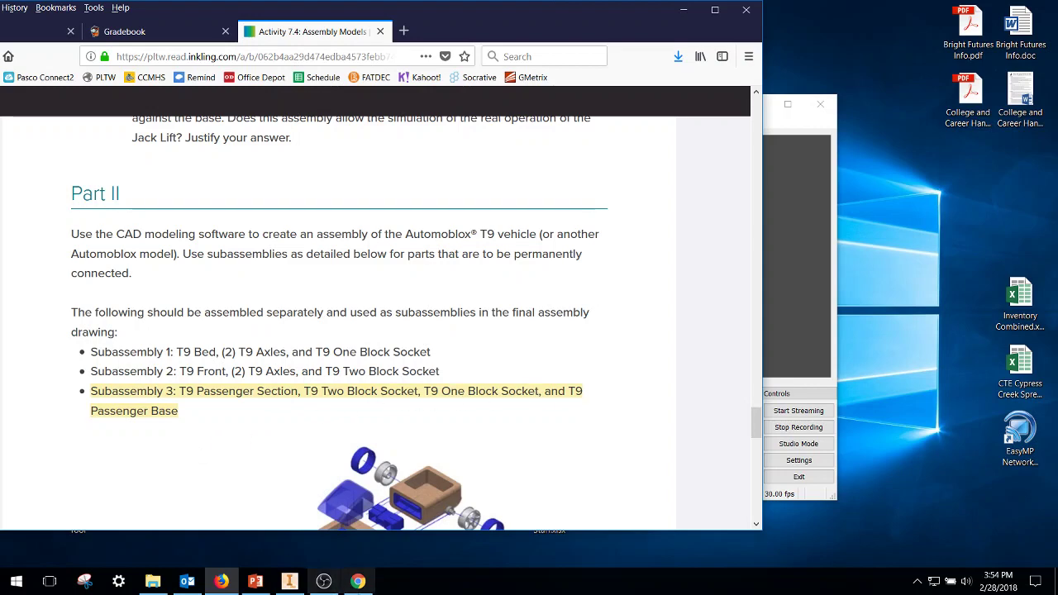
Switch to Autodesk Inventor and create a new assembly from the Standard.iam template
{"action": "left_click", "coordinate": [289, 581]}
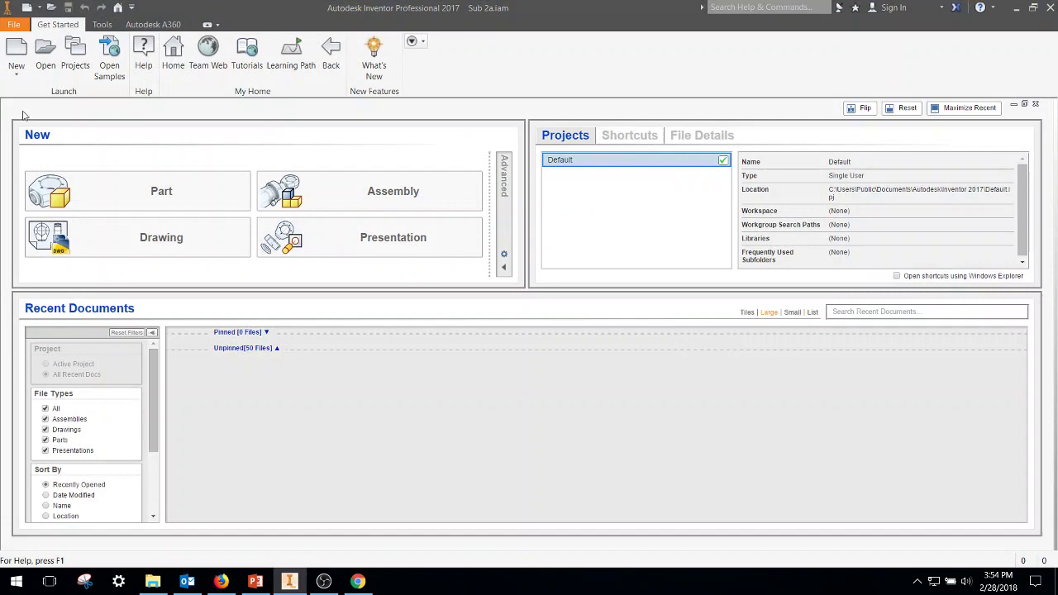
{"action": "left_click", "coordinate": [17, 54]}
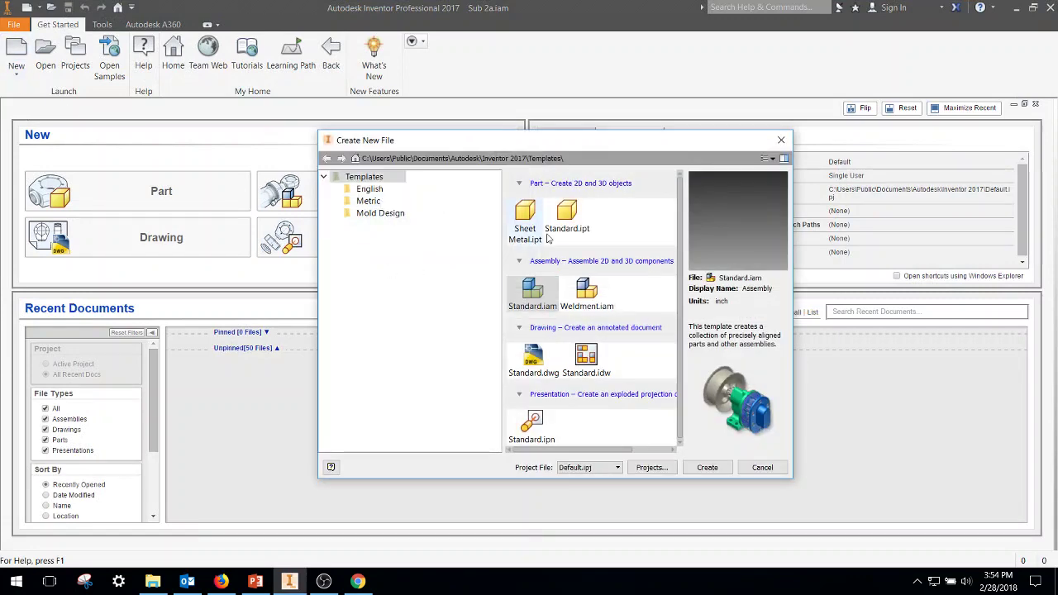
{"action": "left_click", "coordinate": [707, 468]}
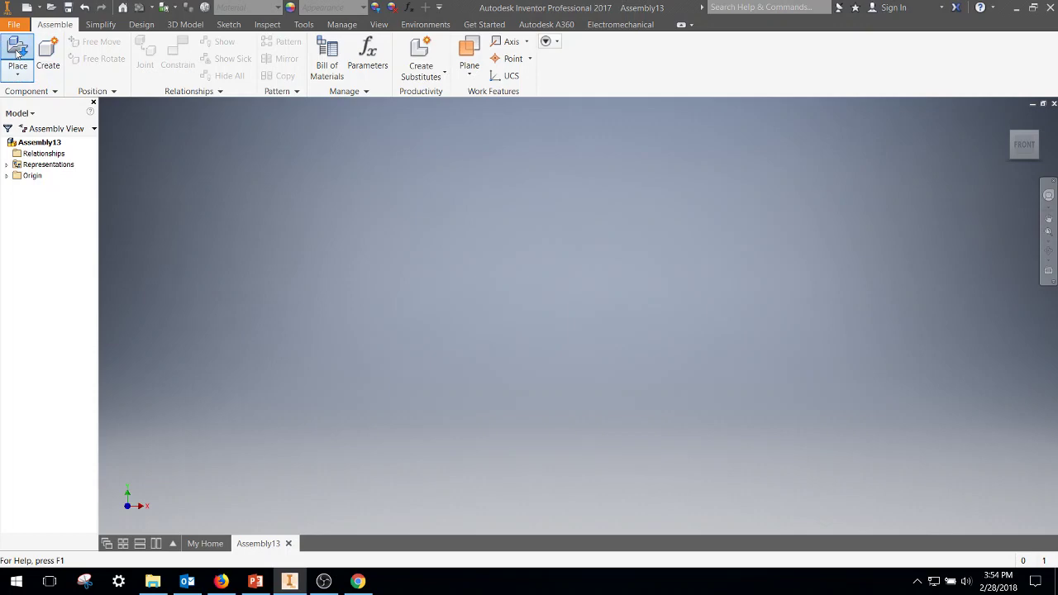
Place one T9 Passenger Section.ipt in the empty assembly and ground it
{"action": "left_click", "coordinate": [17, 54]}
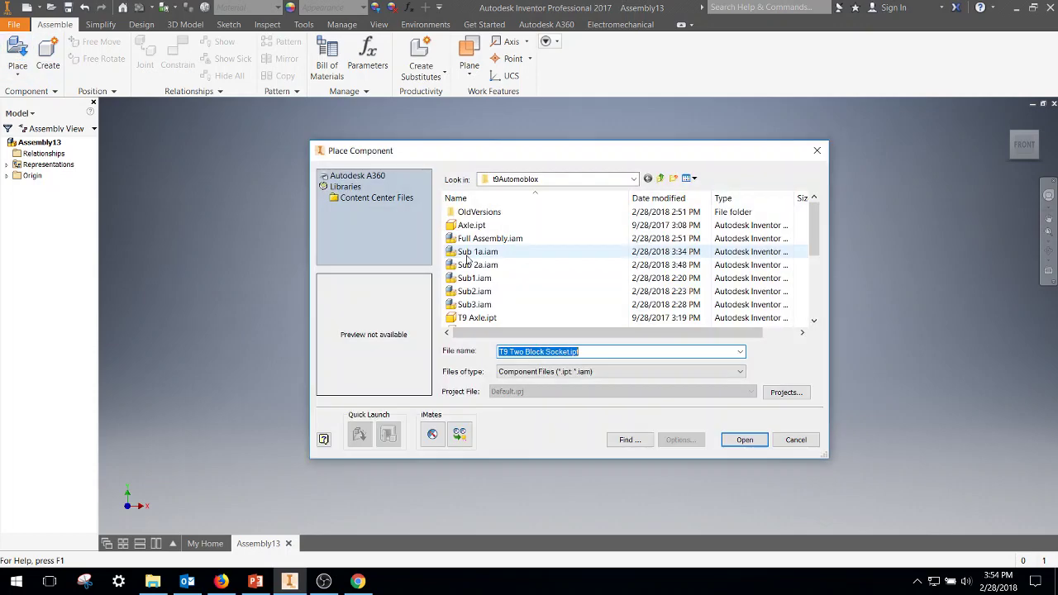
{"action": "scroll", "coordinate": [520, 273], "scroll_direction": "down", "scroll_amount": 6}
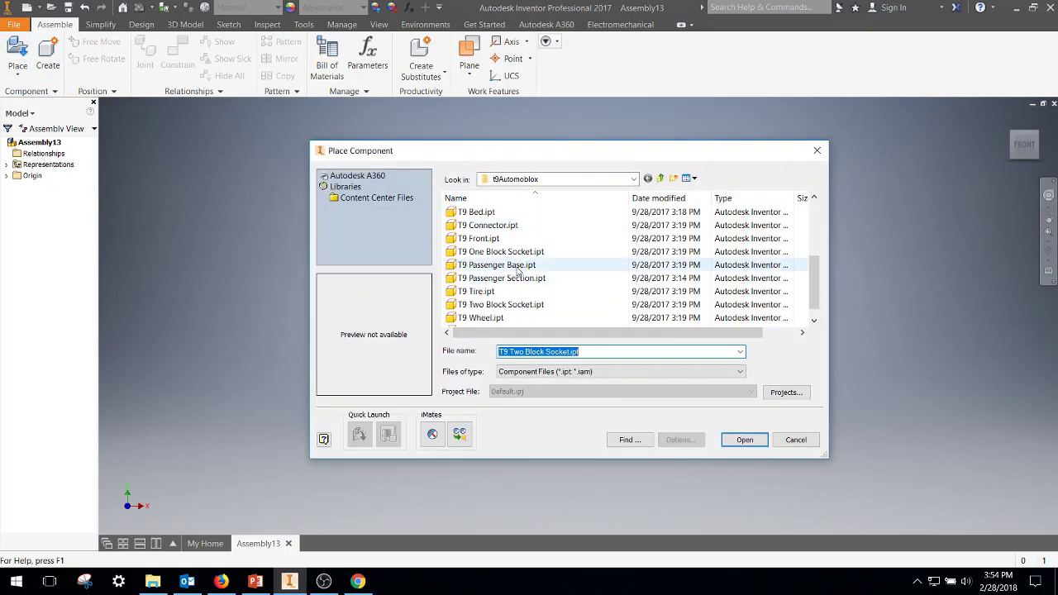
{"action": "left_click", "coordinate": [511, 279]}
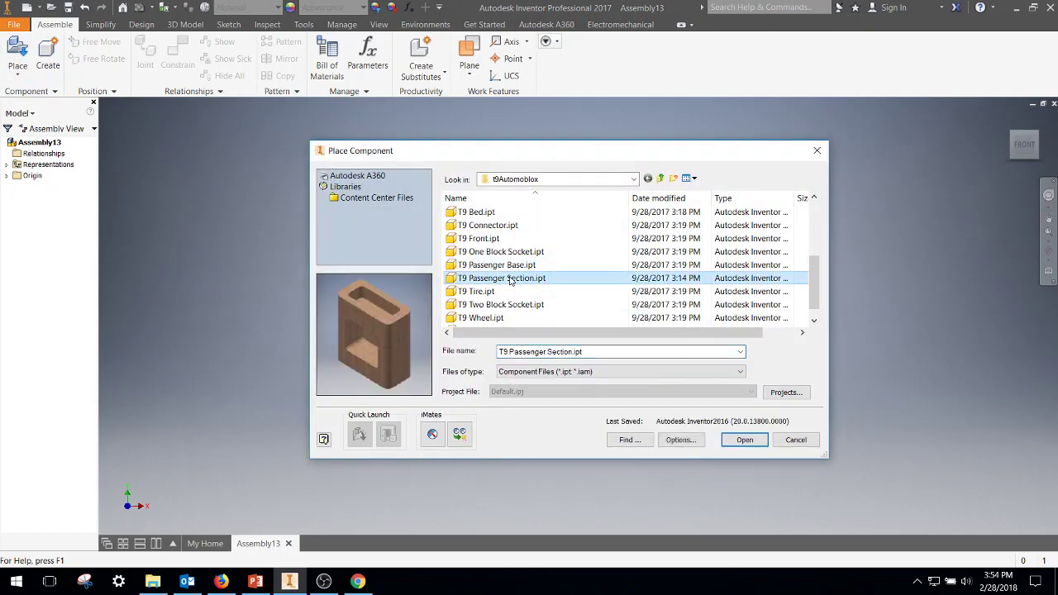
{"action": "left_click", "coordinate": [740, 438]}
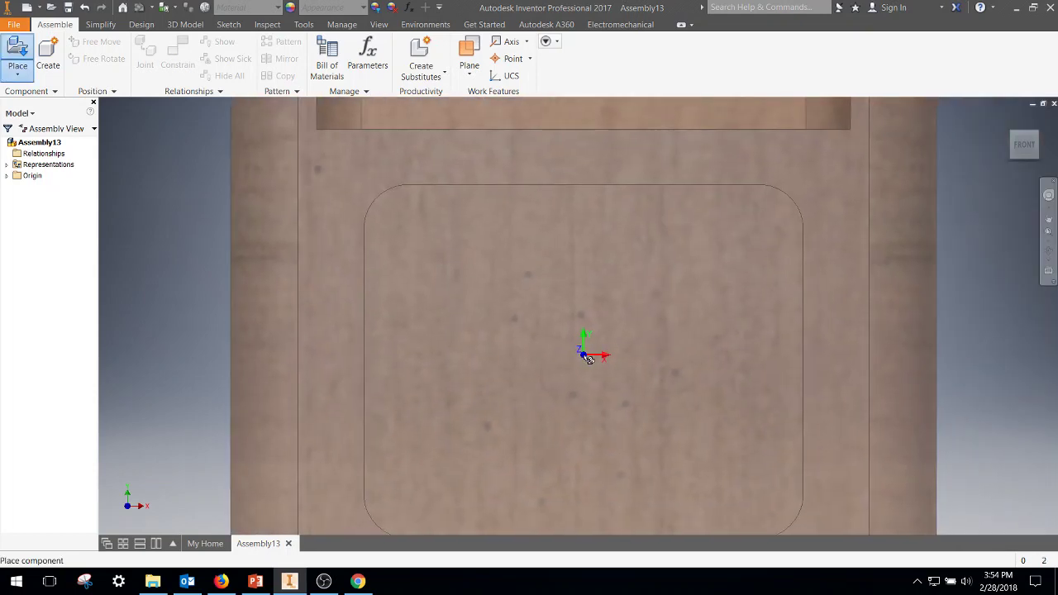
{"action": "left_click", "coordinate": [588, 357]}
{"action": "right_click", "coordinate": [585, 358]}
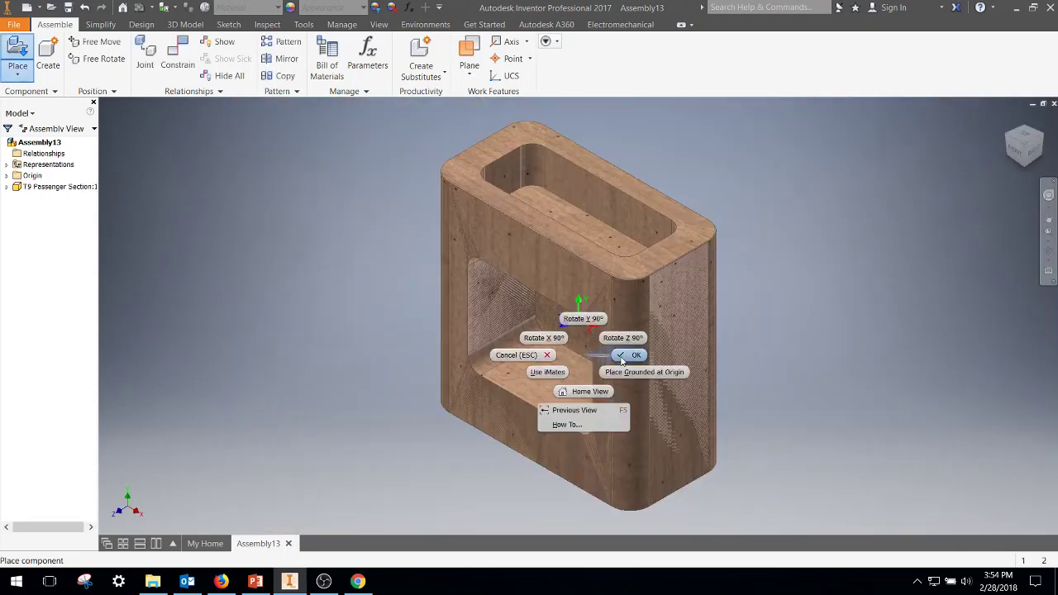
{"action": "left_click", "coordinate": [621, 357]}
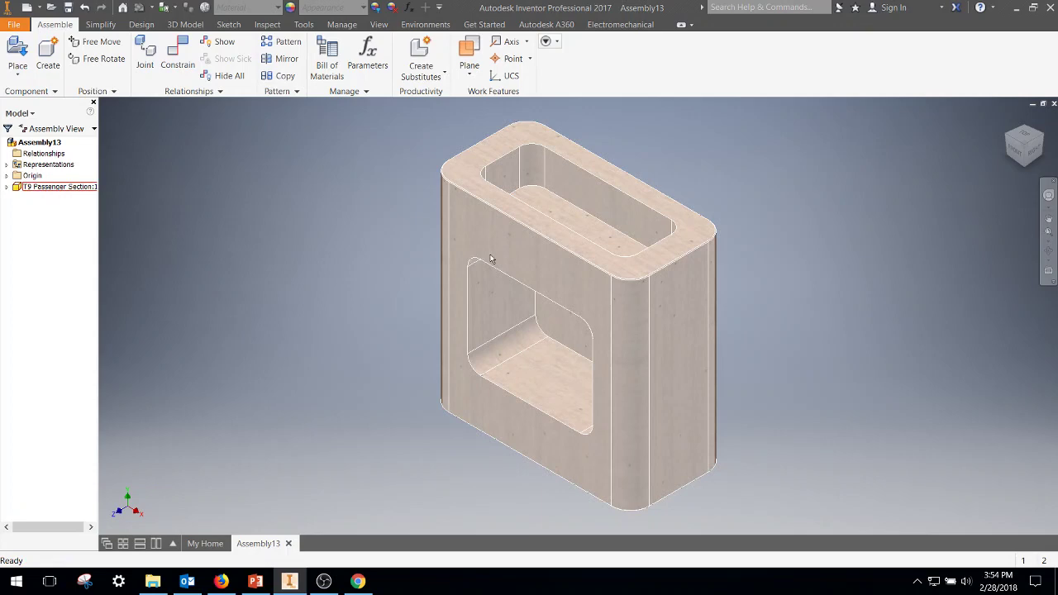
{"action": "right_click", "coordinate": [491, 245]}
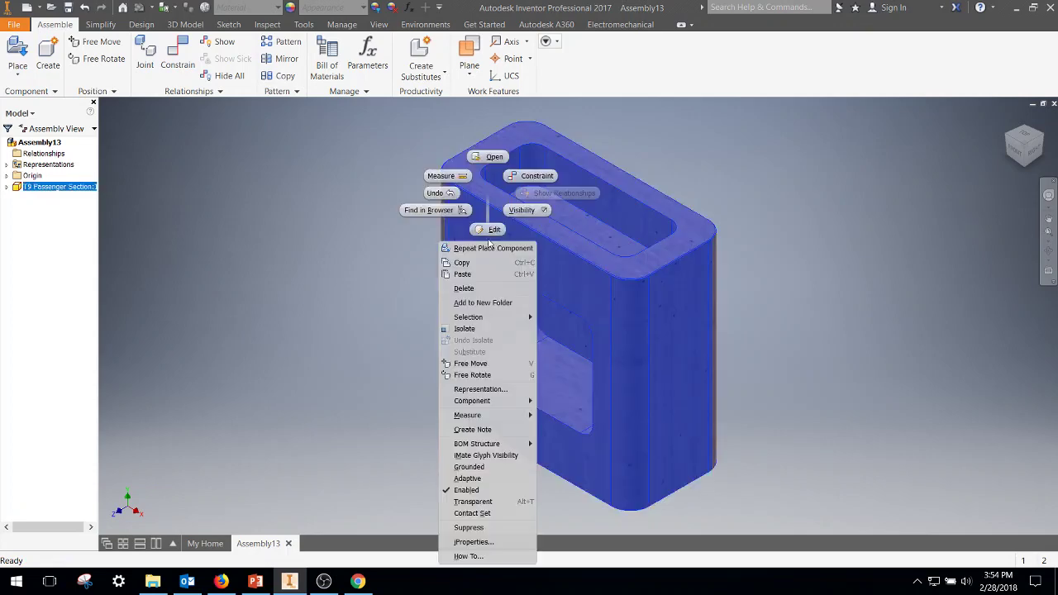
{"action": "left_click", "coordinate": [485, 468]}
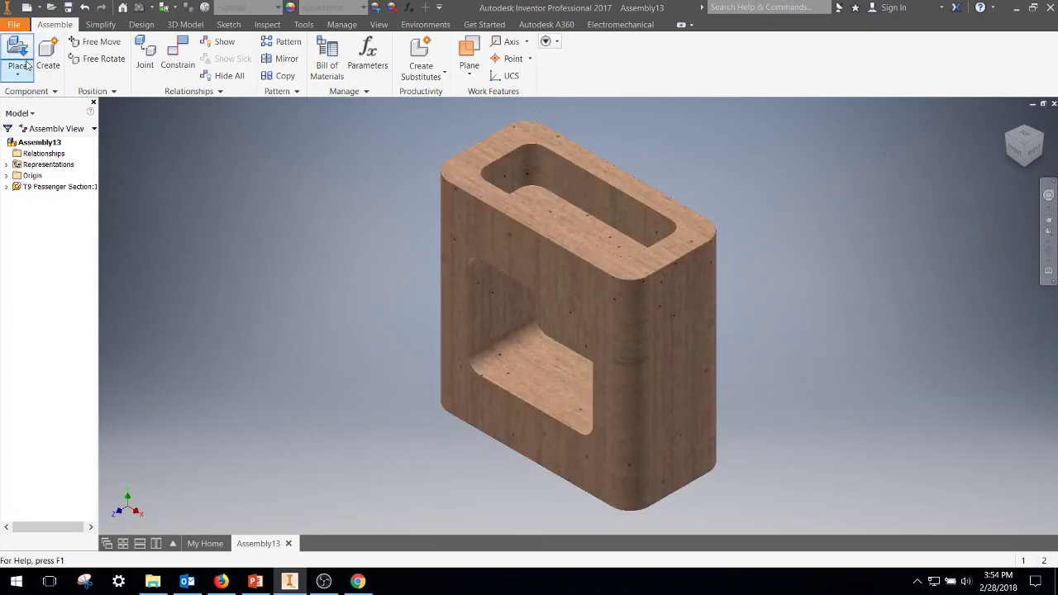
Place one T9 One Block Socket.ipt beside the passenger section
{"action": "left_click", "coordinate": [17, 53]}
{"action": "scroll", "coordinate": [519, 304], "scroll_direction": "down", "scroll_amount": 1}
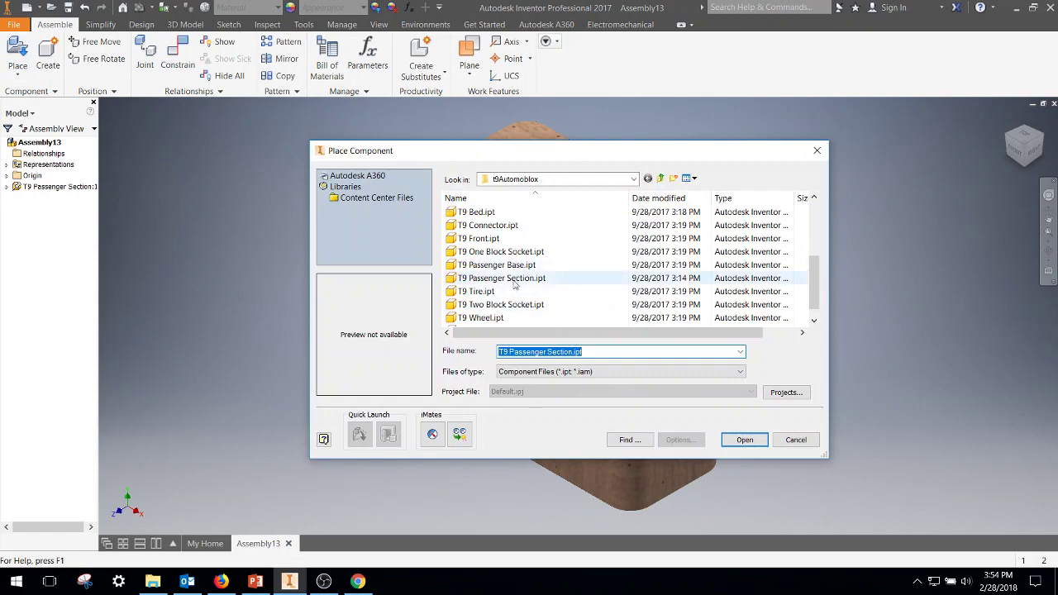
{"action": "left_click", "coordinate": [508, 252]}
{"action": "left_click", "coordinate": [745, 440]}
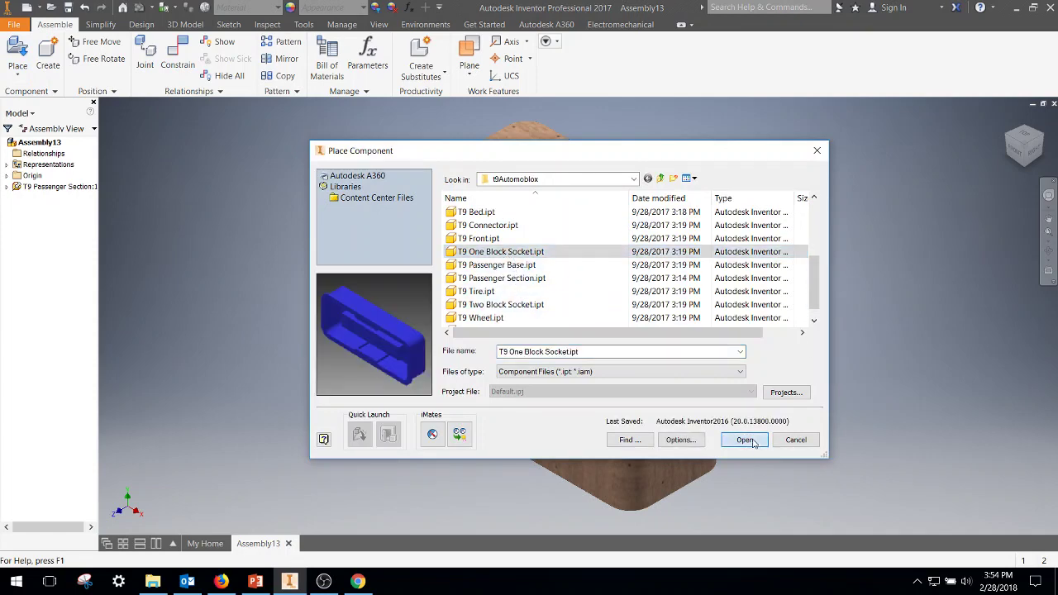
{"action": "left_click", "coordinate": [873, 257]}
{"action": "right_click", "coordinate": [814, 370]}
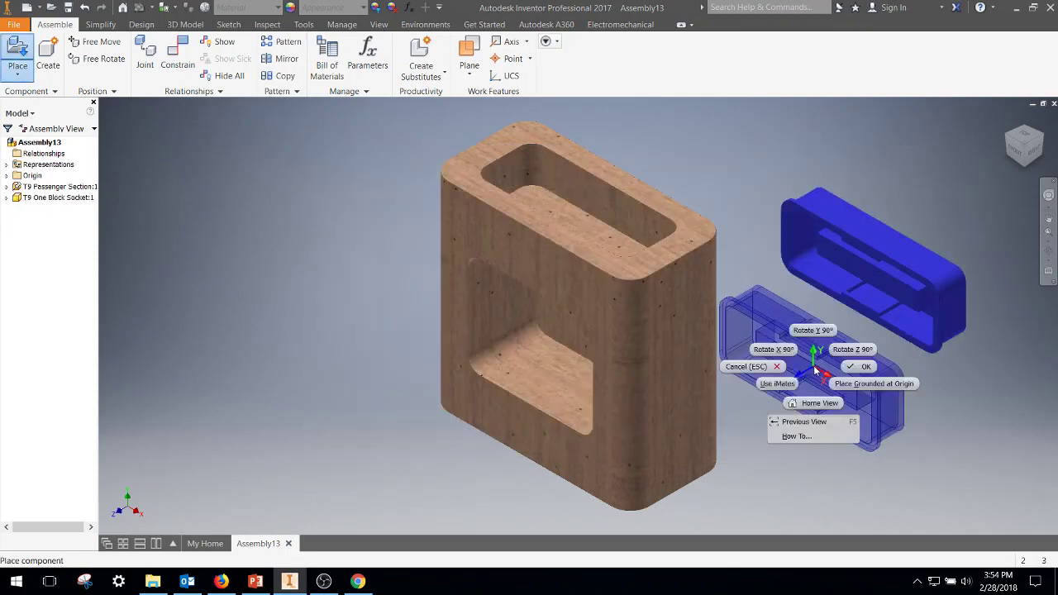
{"action": "left_click", "coordinate": [859, 366]}
Place one T9 Two Block Socket.ipt below the one block socket
{"action": "key", "text": "p"}
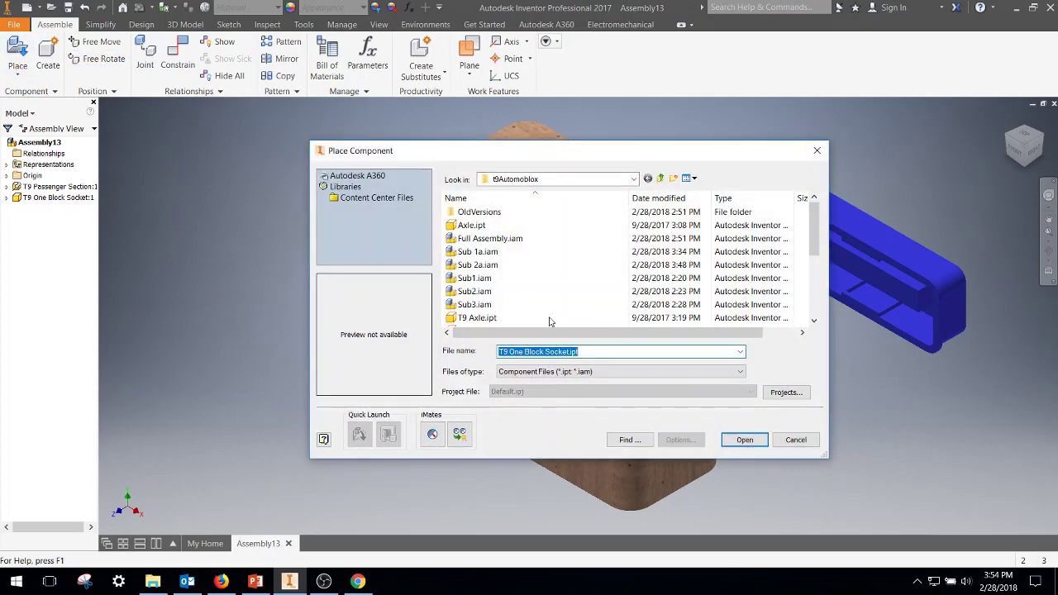
{"action": "left_click", "coordinate": [533, 292]}
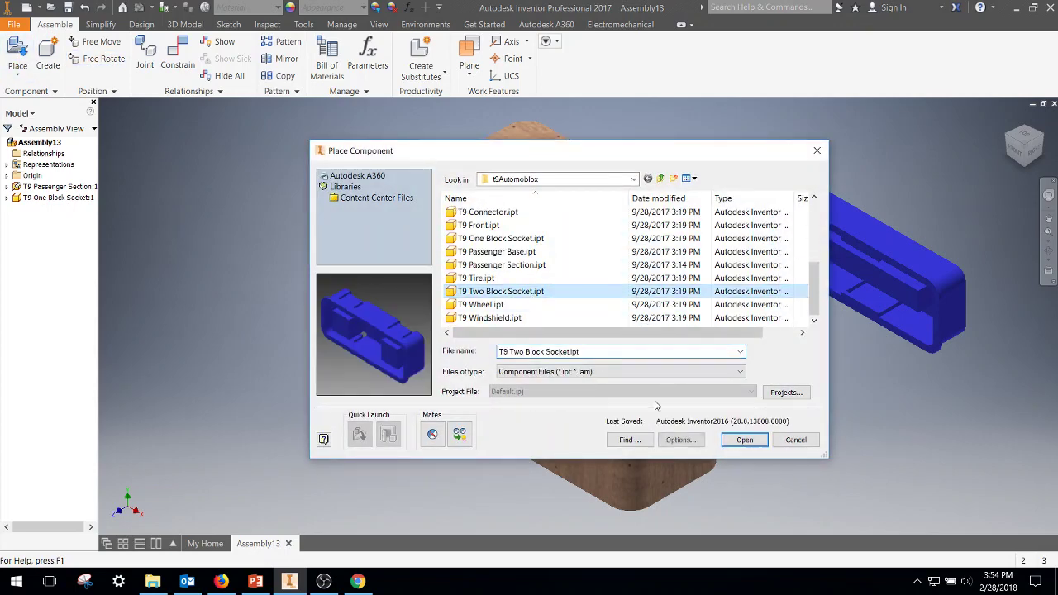
{"action": "left_click", "coordinate": [745, 439]}
{"action": "right_click", "coordinate": [856, 421]}
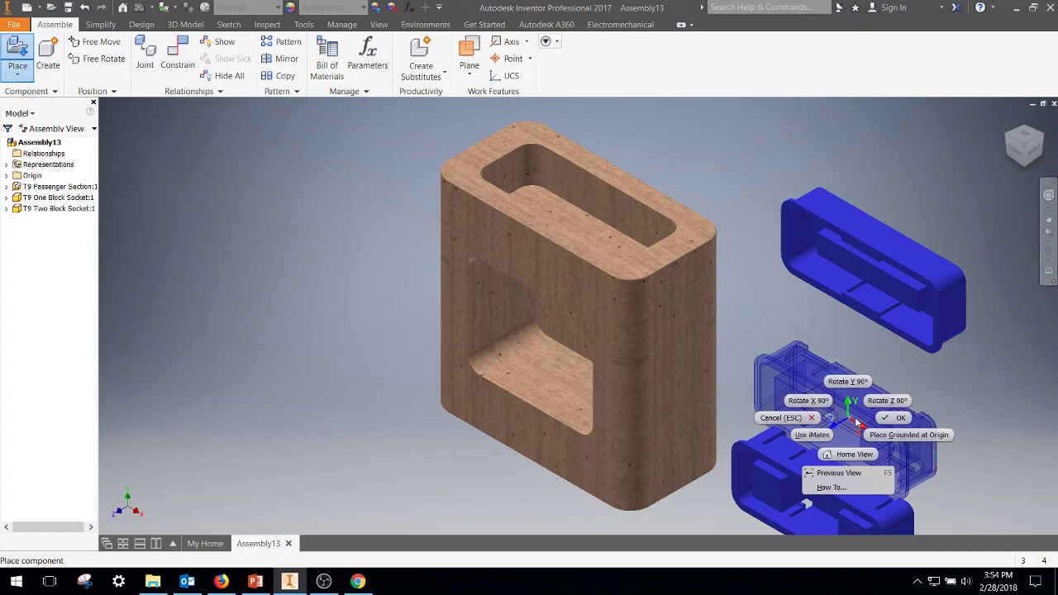
{"action": "left_click", "coordinate": [897, 419]}
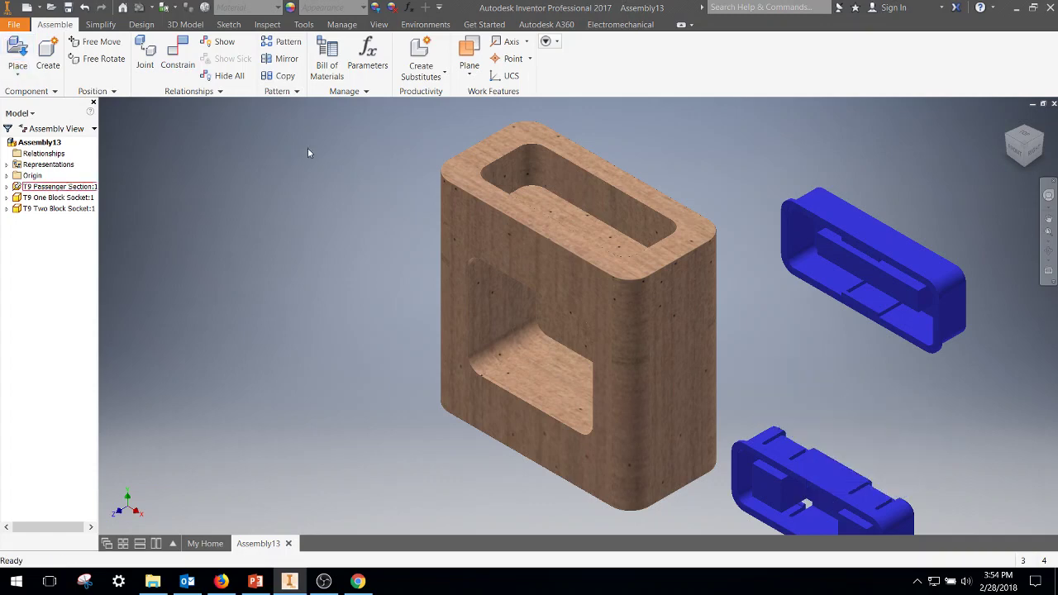
Place one T9 Passenger Base.ipt on the free side of the passenger section, opposite the sockets
{"action": "left_click", "coordinate": [18, 54]}
{"action": "scroll", "coordinate": [511, 275], "scroll_direction": "down", "scroll_amount": 4}
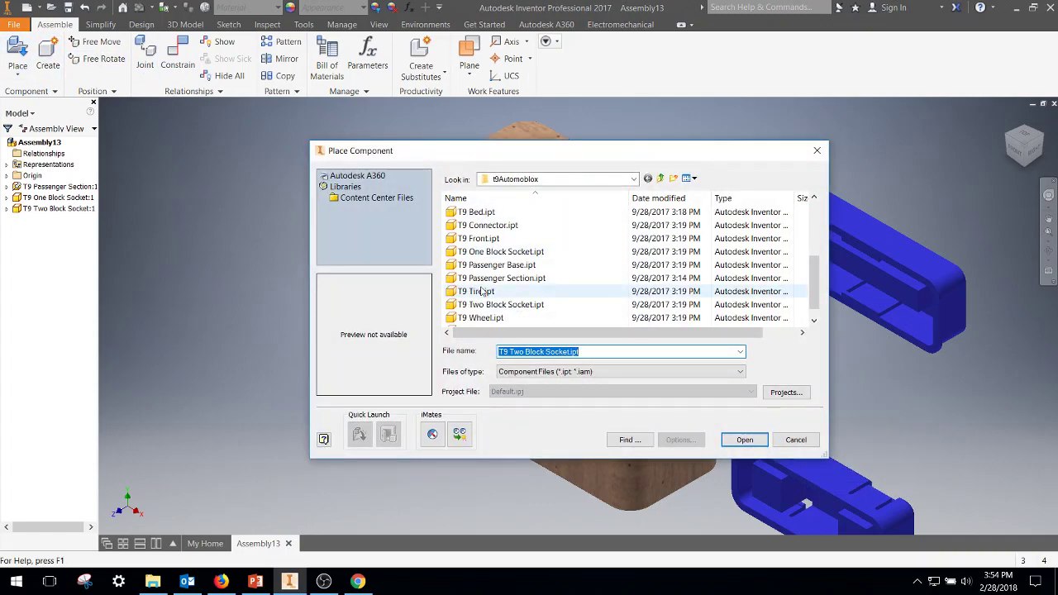
{"action": "left_click", "coordinate": [509, 266]}
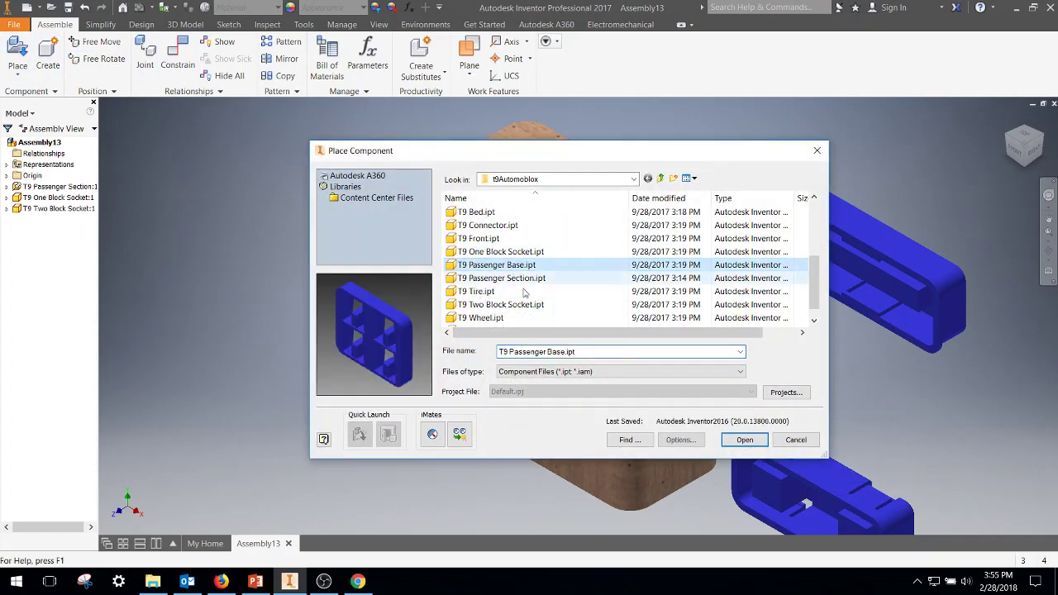
{"action": "left_click", "coordinate": [745, 440]}
{"action": "left_click", "coordinate": [314, 271]}
{"action": "right_click", "coordinate": [401, 204]}
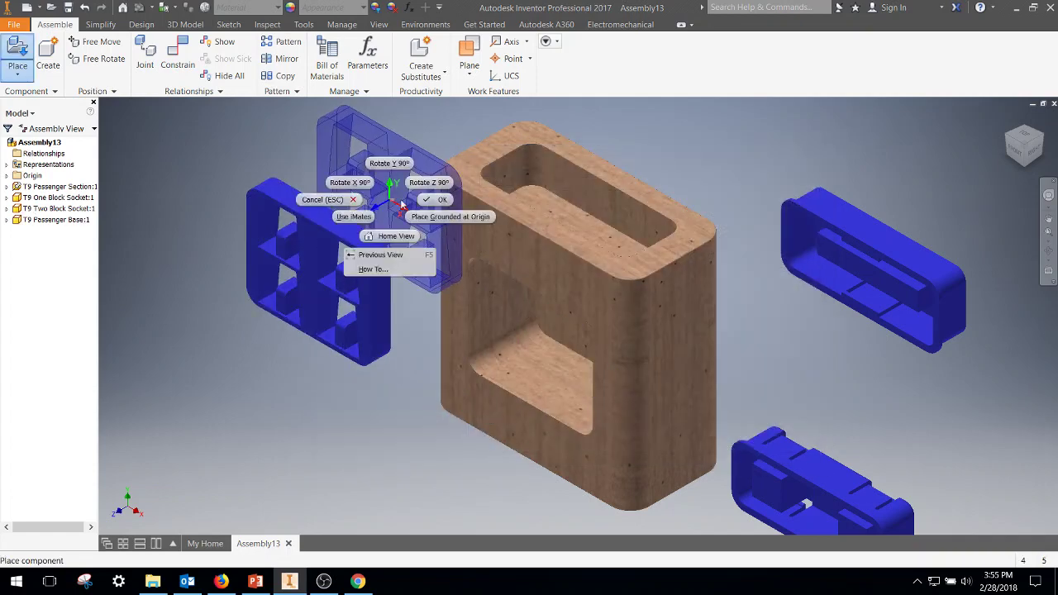
{"action": "left_click", "coordinate": [436, 200]}
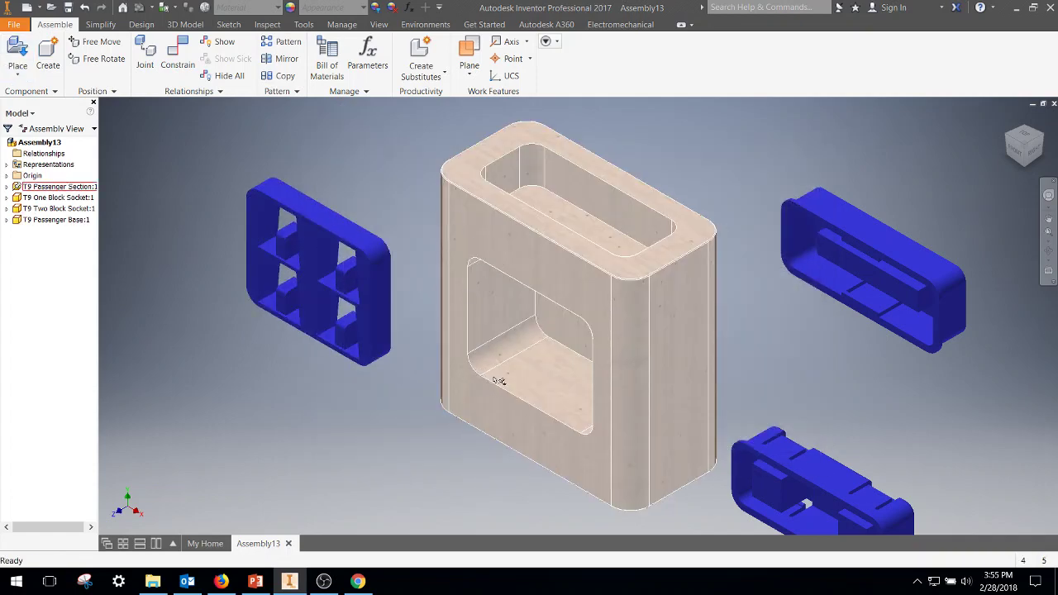
Mate the back face of the passenger base to the back wall of the passenger section's front pocket with a 0.000 in offset
{"action": "middle_click_drag", "start_coordinate": [499, 381], "coordinate": [549, 351], "text": "shift"}
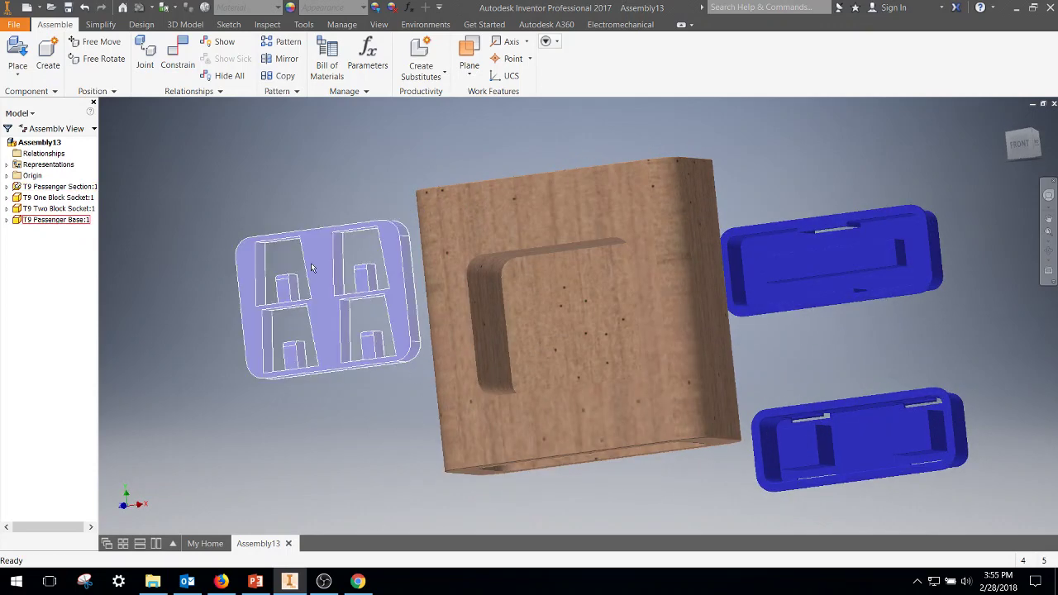
{"action": "left_click", "coordinate": [182, 54]}
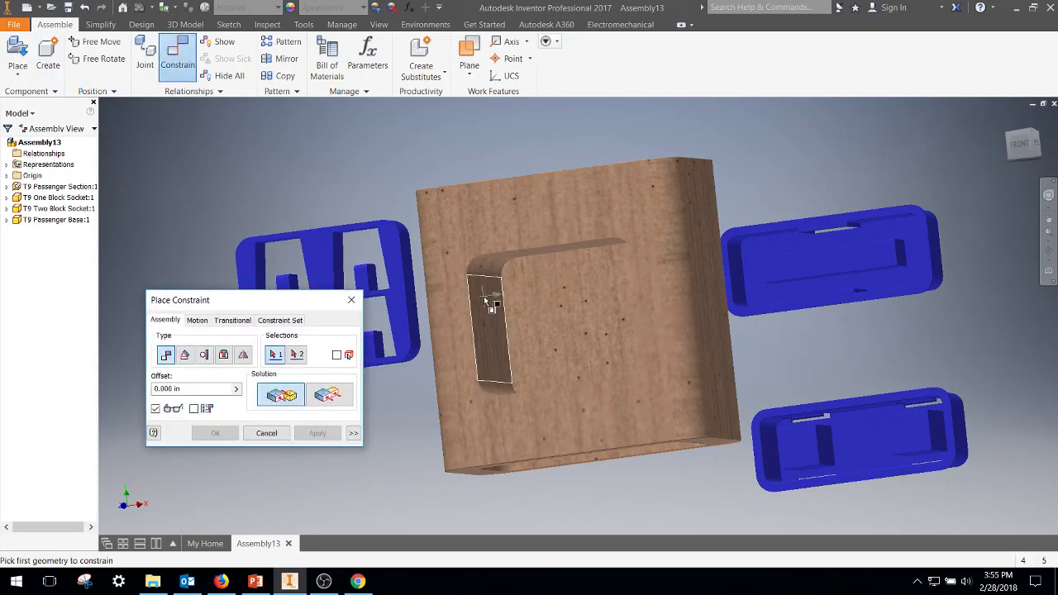
{"action": "middle_click_drag", "start_coordinate": [428, 271], "coordinate": [525, 207]}
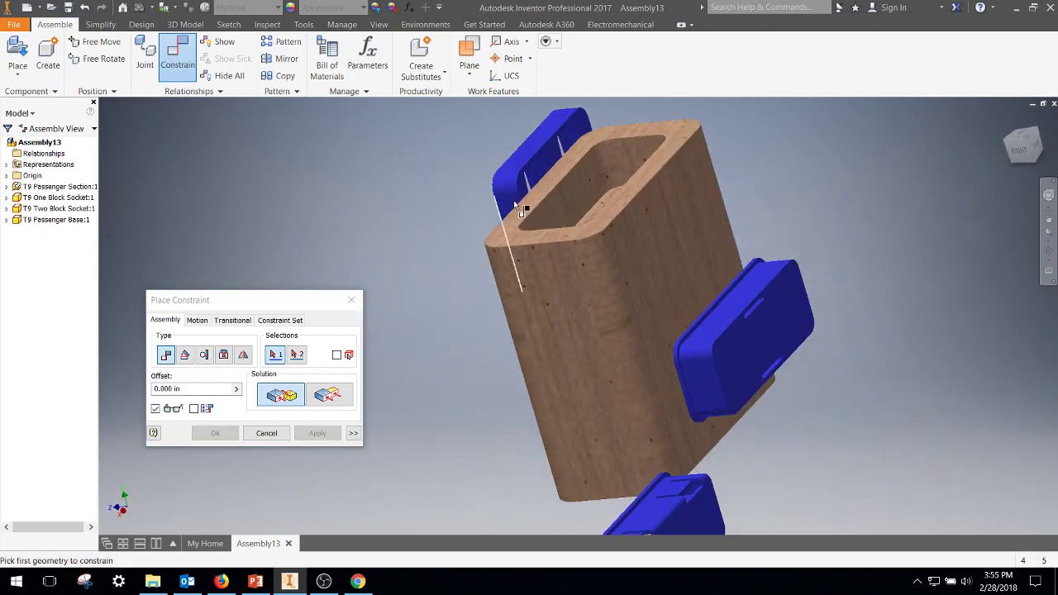
{"action": "left_click", "coordinate": [552, 168]}
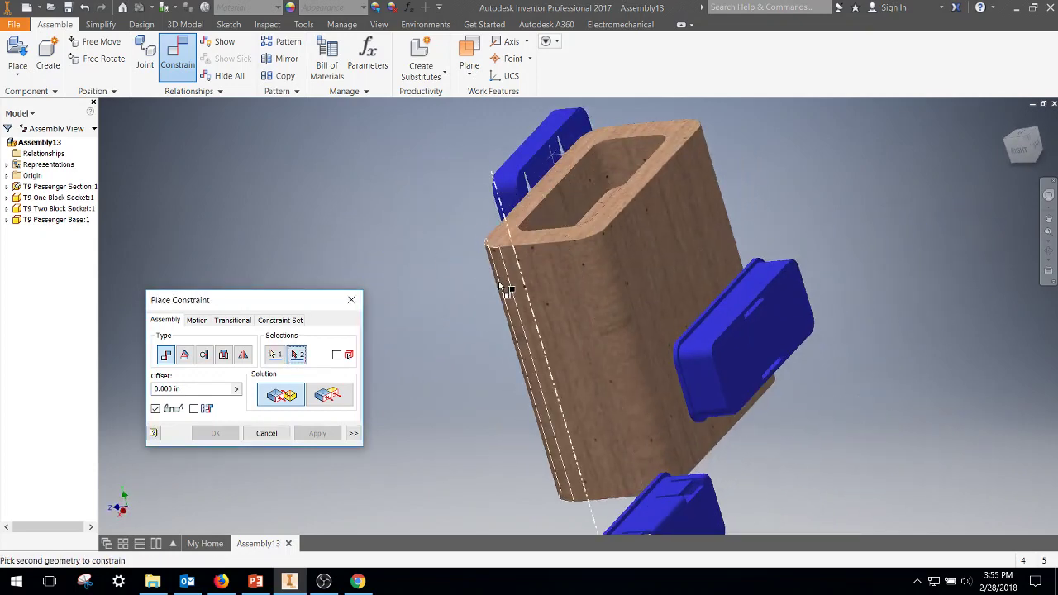
{"action": "middle_click_drag", "start_coordinate": [500, 285], "coordinate": [696, 296]}
{"action": "left_click", "coordinate": [693, 313]}
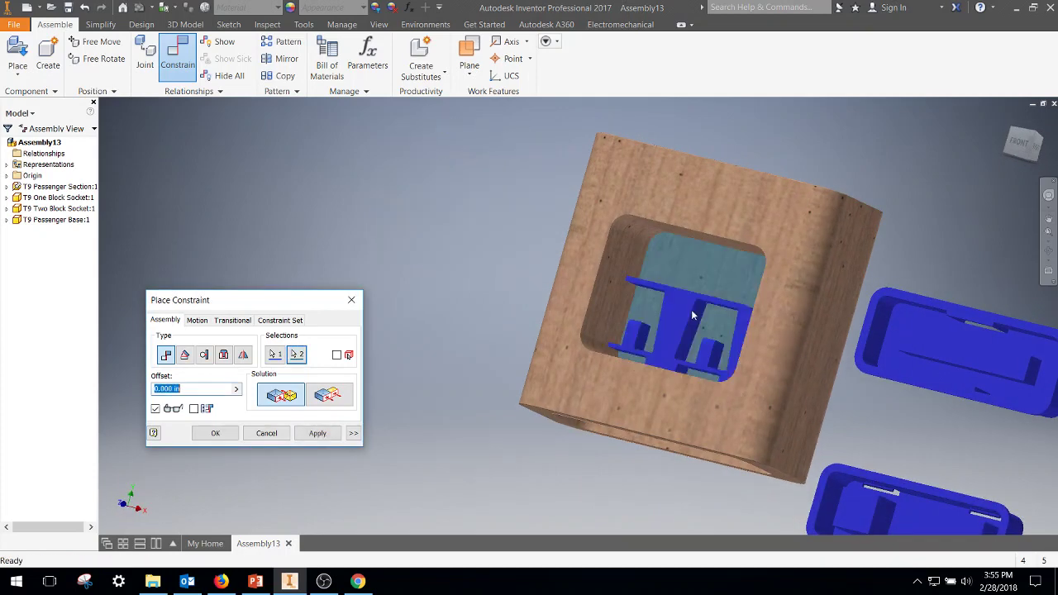
{"action": "left_click", "coordinate": [319, 433]}
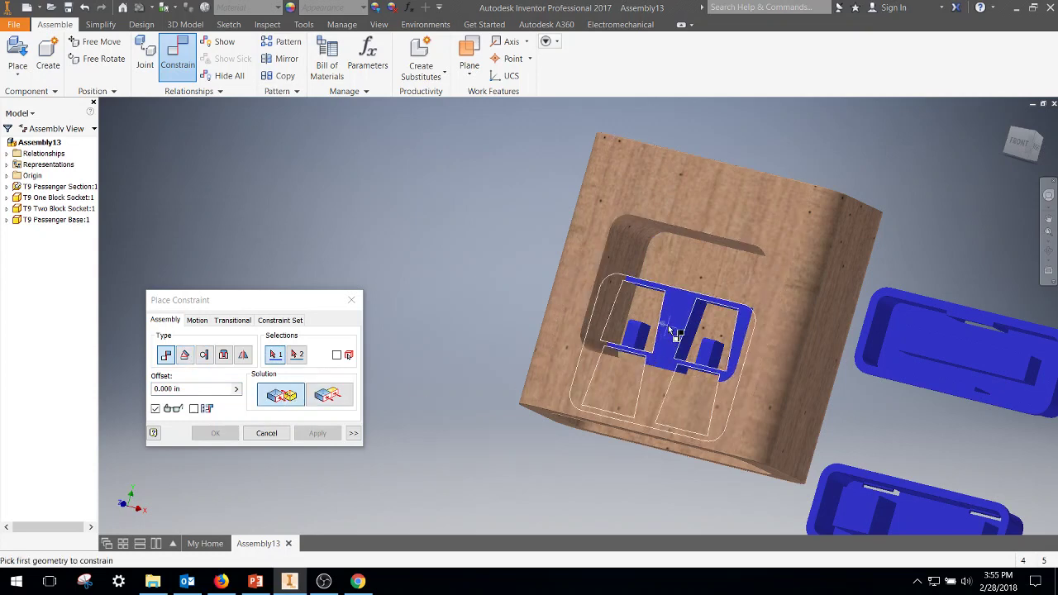
Mate the passenger base's top edge face to the upper inside wall of the front pocket with a 0.000 in offset
{"action": "middle_click_drag", "start_coordinate": [678, 309], "coordinate": [727, 226], "text": "shift"}
{"action": "left_click", "coordinate": [692, 285]}
{"action": "left_click", "coordinate": [727, 224]}
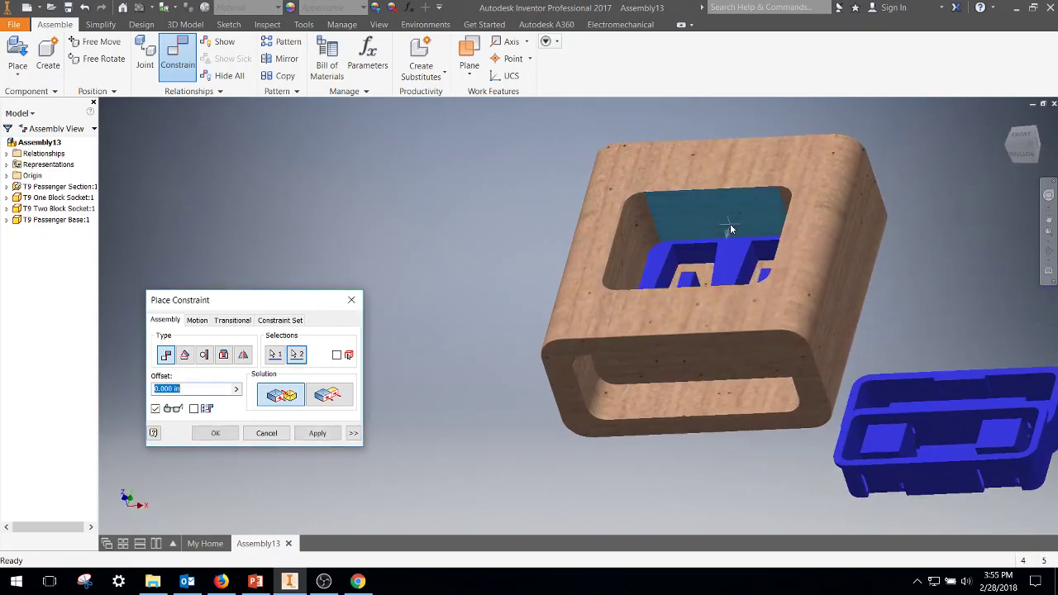
{"action": "left_click", "coordinate": [317, 434]}
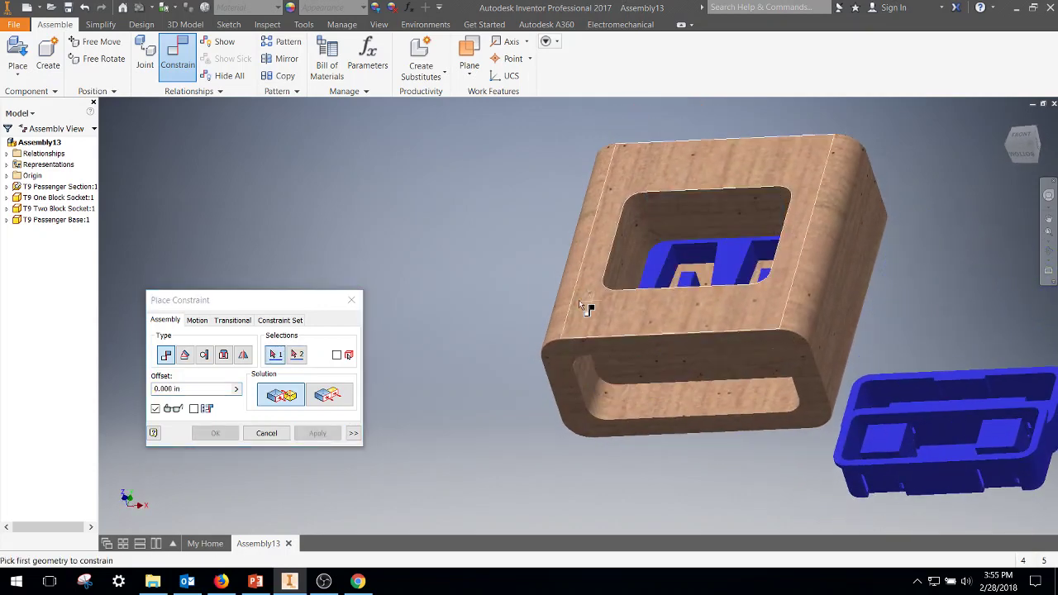
{"action": "left_click", "coordinate": [265, 433]}
Pull the passenger base out of the passenger section and mate its side face to the pocket's side wall with a 0.000 in offset
{"action": "left_click_drag", "start_coordinate": [702, 273], "coordinate": [451, 309]}
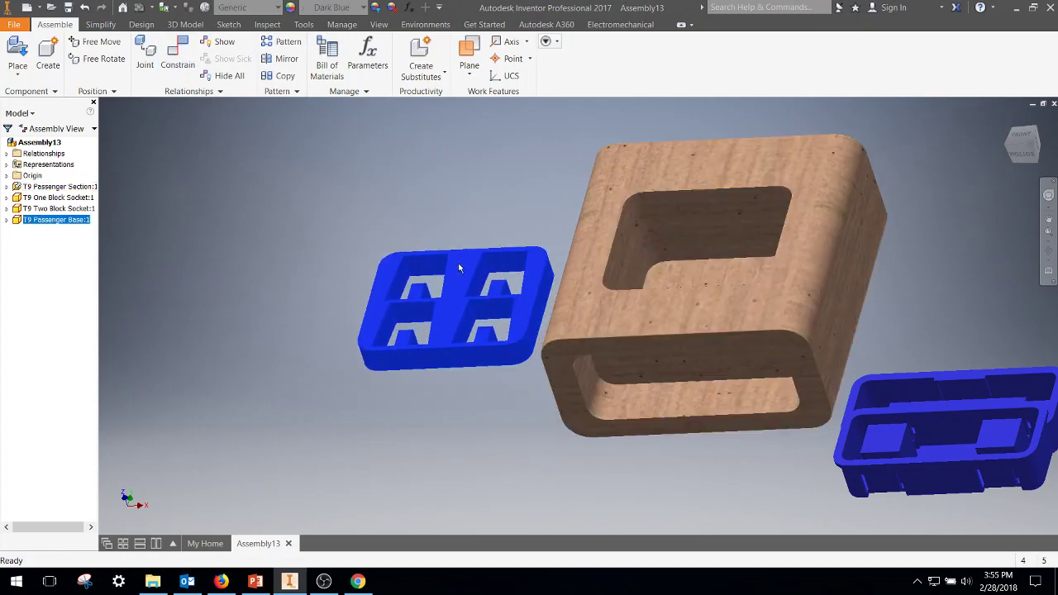
{"action": "left_click", "coordinate": [177, 58]}
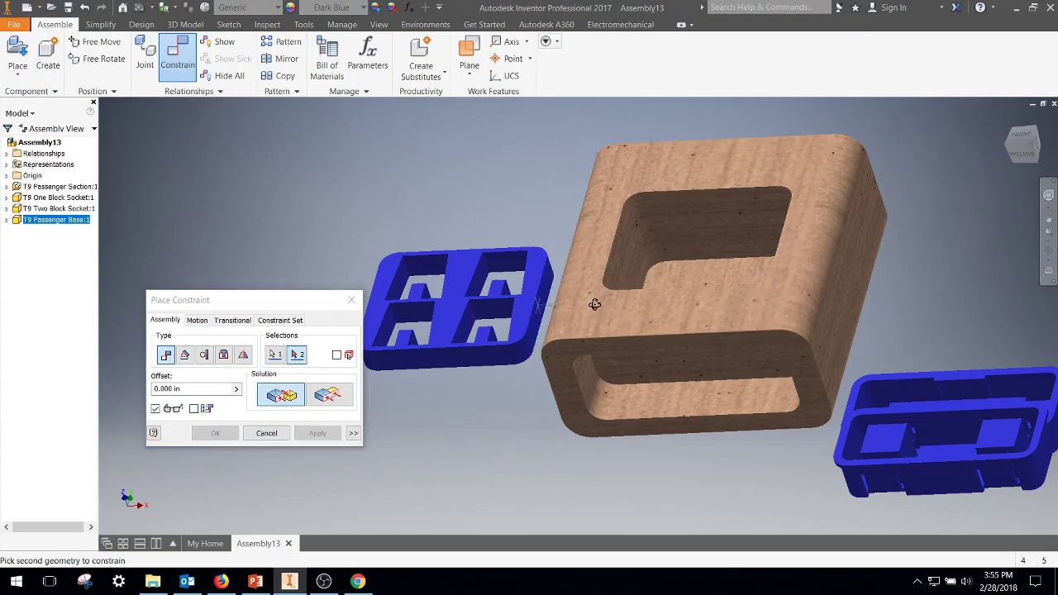
{"action": "middle_click_drag", "start_coordinate": [559, 312], "coordinate": [724, 262], "text": "shift"}
{"action": "left_click", "coordinate": [716, 254]}
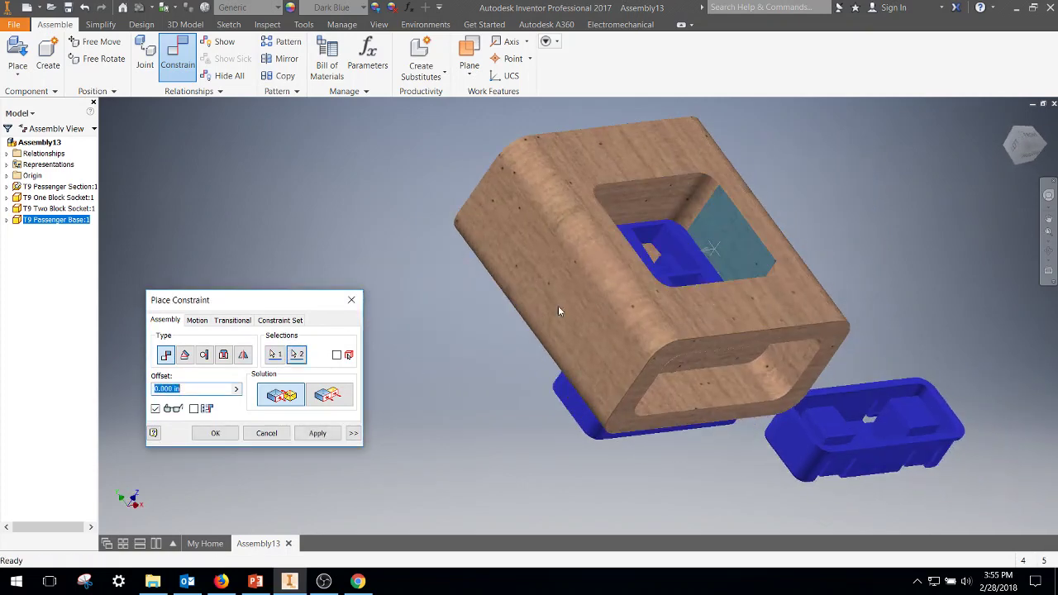
{"action": "left_click", "coordinate": [318, 433]}
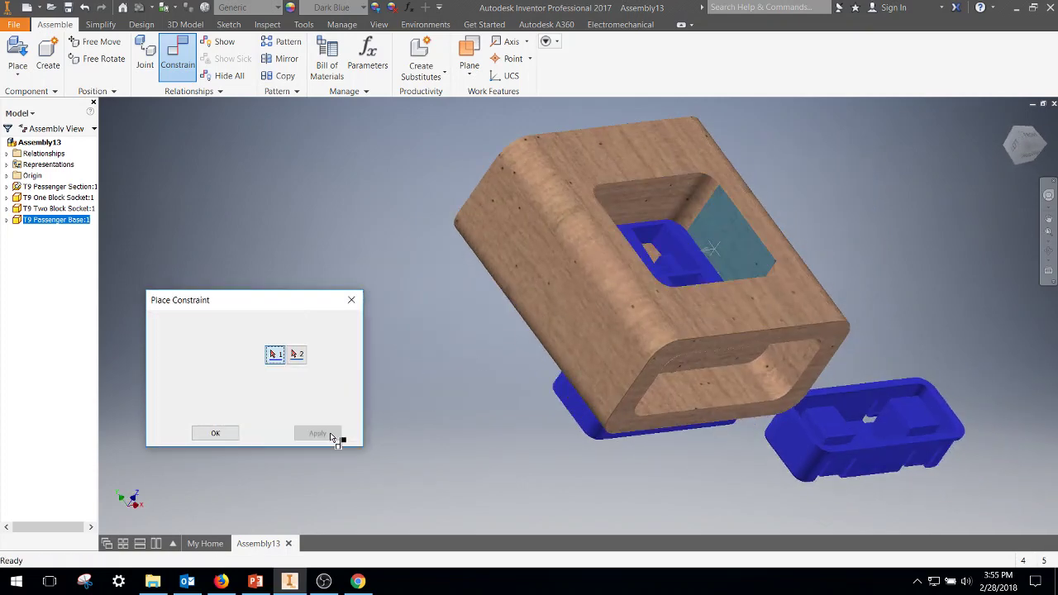
{"action": "left_click", "coordinate": [351, 300]}
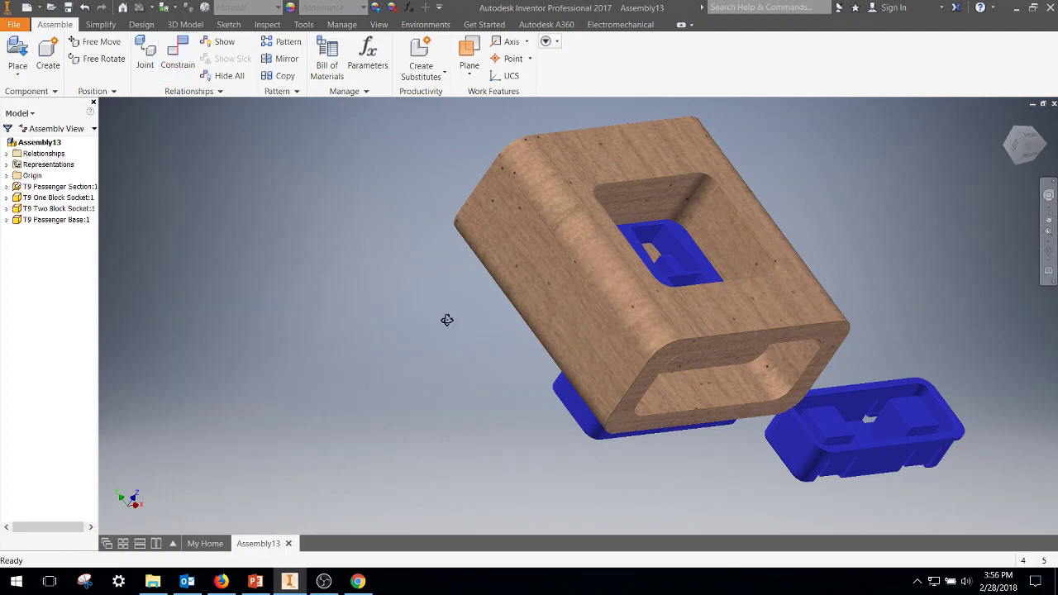
{"action": "middle_click_drag", "start_coordinate": [446, 316], "coordinate": [385, 356], "text": "shift"}
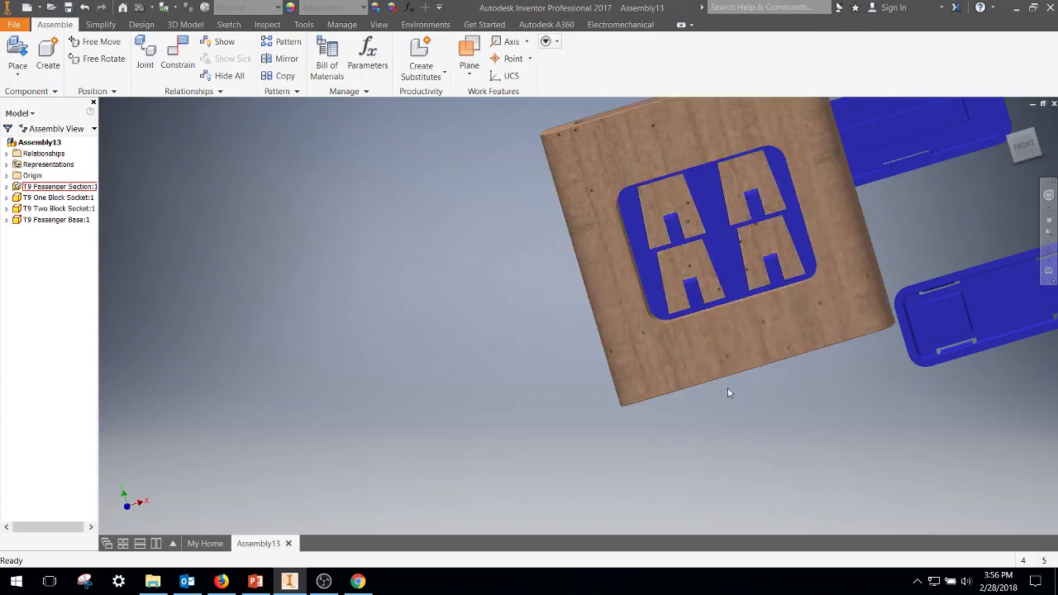
{"action": "left_click_drag", "start_coordinate": [726, 393], "coordinate": [709, 384]}
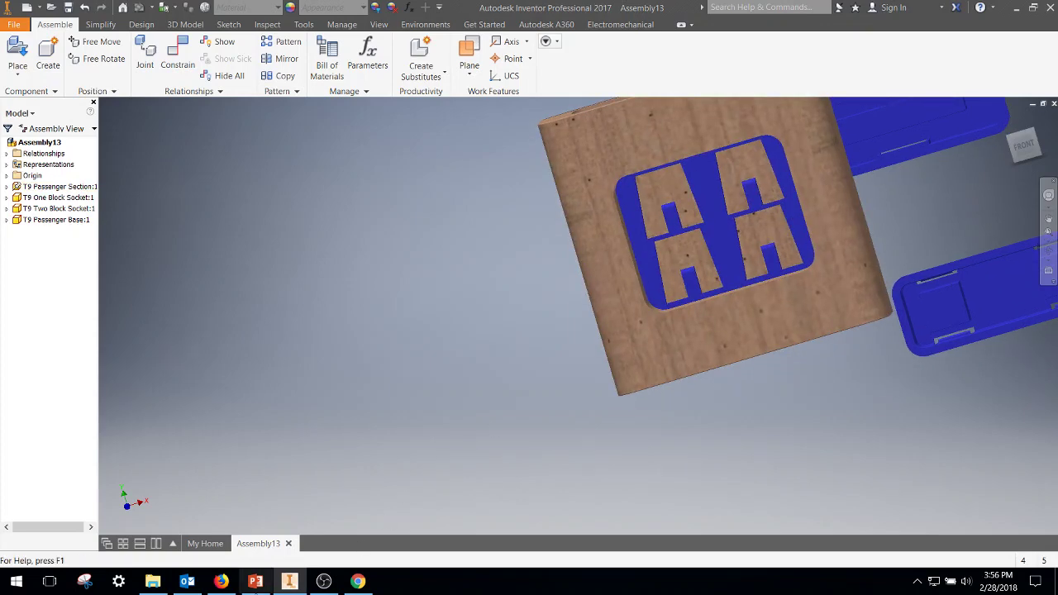
Switch to Firefox and enlarge the exploded T9 illustration in Activity 7.4 to examine how the sockets fit the passenger section
{"action": "left_click", "coordinate": [221, 581]}
{"action": "scroll", "coordinate": [416, 446], "scroll_direction": "down", "scroll_amount": 5}
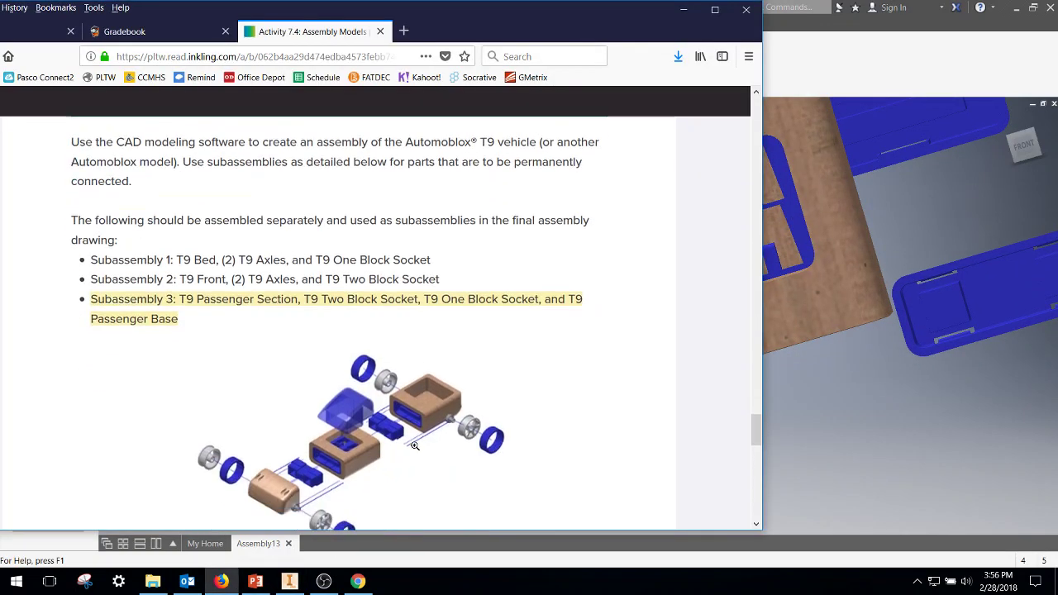
{"action": "left_click", "coordinate": [352, 327]}
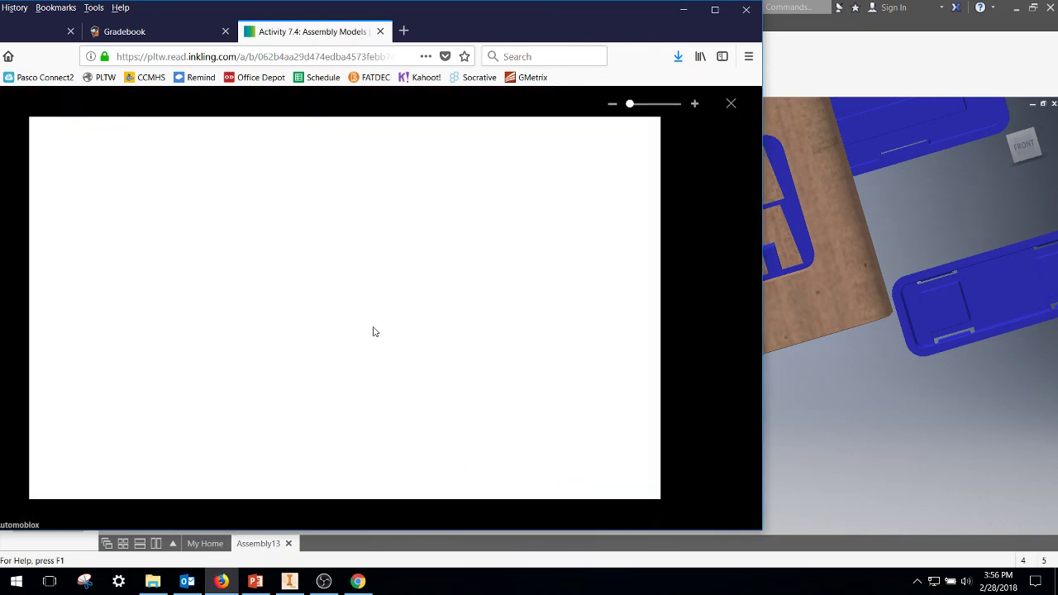
{"action": "left_click_drag", "start_coordinate": [628, 107], "coordinate": [701, 110]}
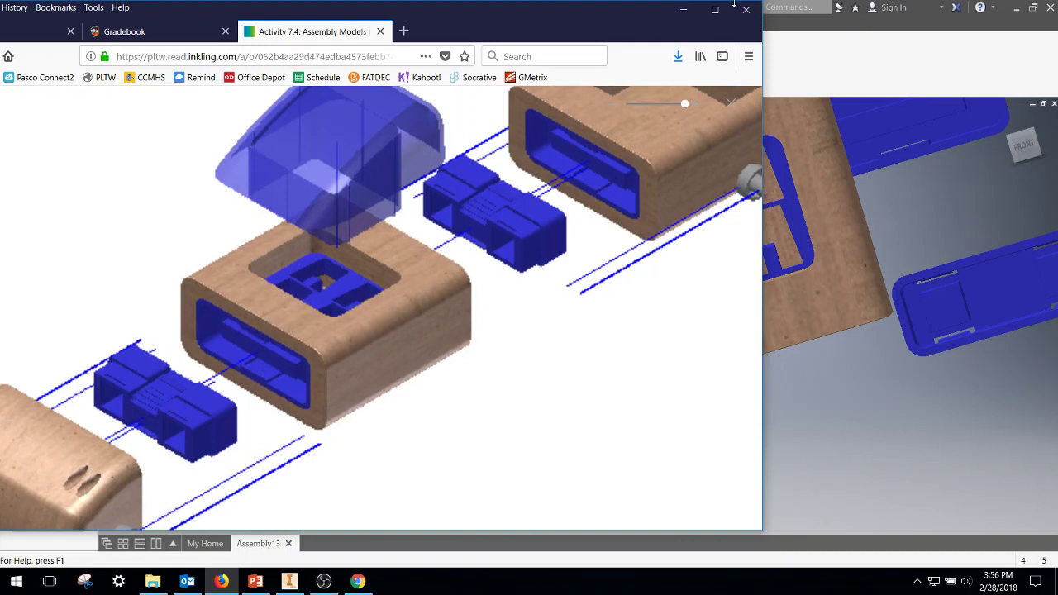
{"action": "left_click", "coordinate": [689, 11]}
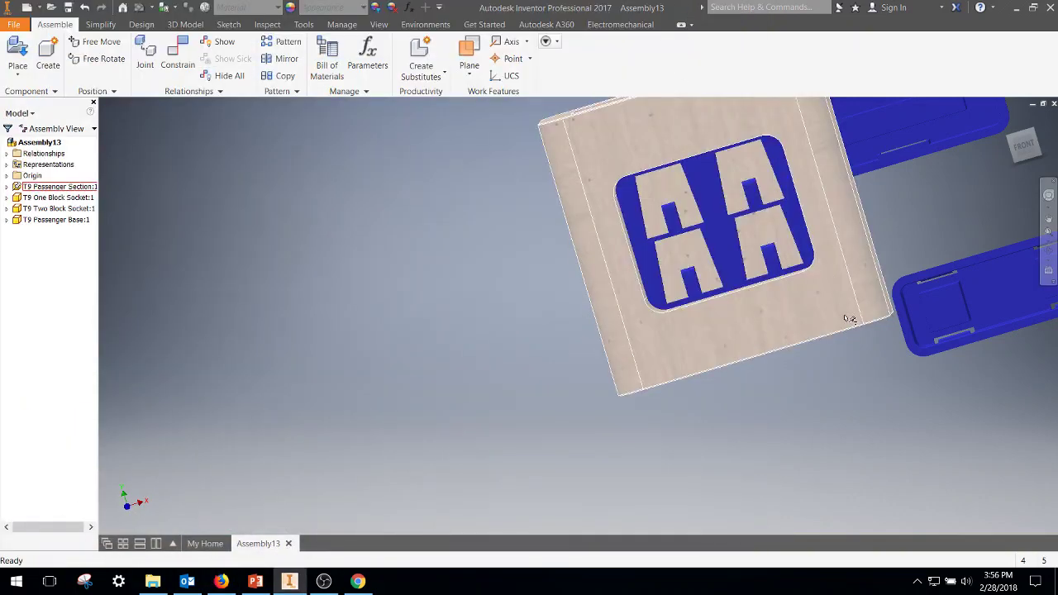
Move the two block socket to the opposite side of the passenger section and the one block socket clear of the other side
{"action": "scroll", "coordinate": [734, 273], "scroll_direction": "down", "scroll_amount": 4}
{"action": "left_click_drag", "start_coordinate": [734, 273], "coordinate": [124, 149]}
{"action": "middle_click_drag", "start_coordinate": [818, 257], "coordinate": [799, 365]}
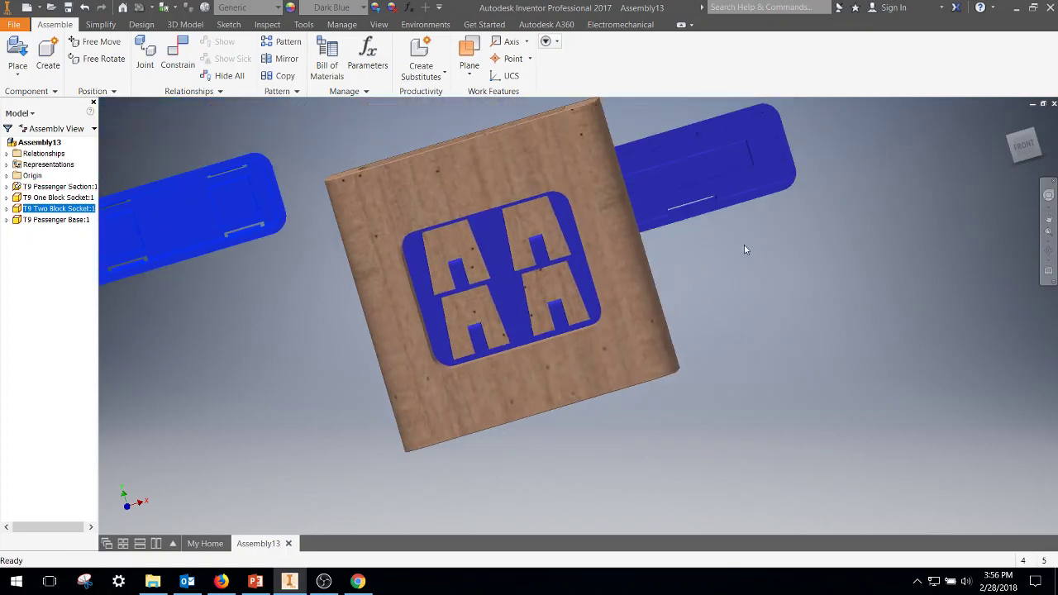
{"action": "left_click_drag", "start_coordinate": [713, 178], "coordinate": [832, 427]}
{"action": "middle_click_drag", "start_coordinate": [777, 339], "coordinate": [703, 391], "text": "shift"}
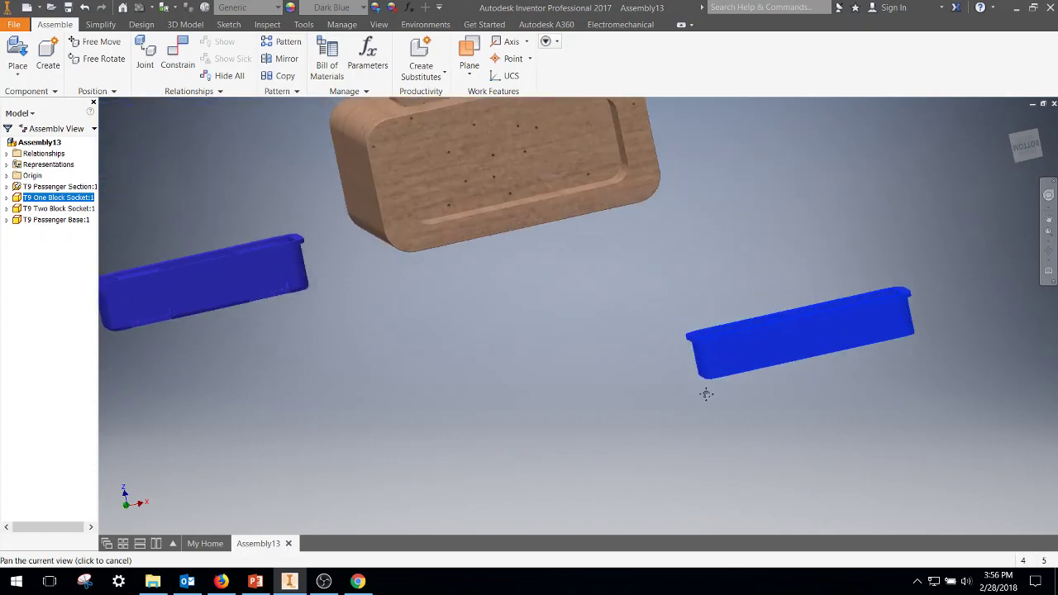
Free-rotate the one block socket so its open rim is exposed, and turn the two block socket to show its flat back
{"action": "left_click", "coordinate": [104, 58]}
{"action": "left_click_drag", "start_coordinate": [790, 343], "coordinate": [795, 384]}
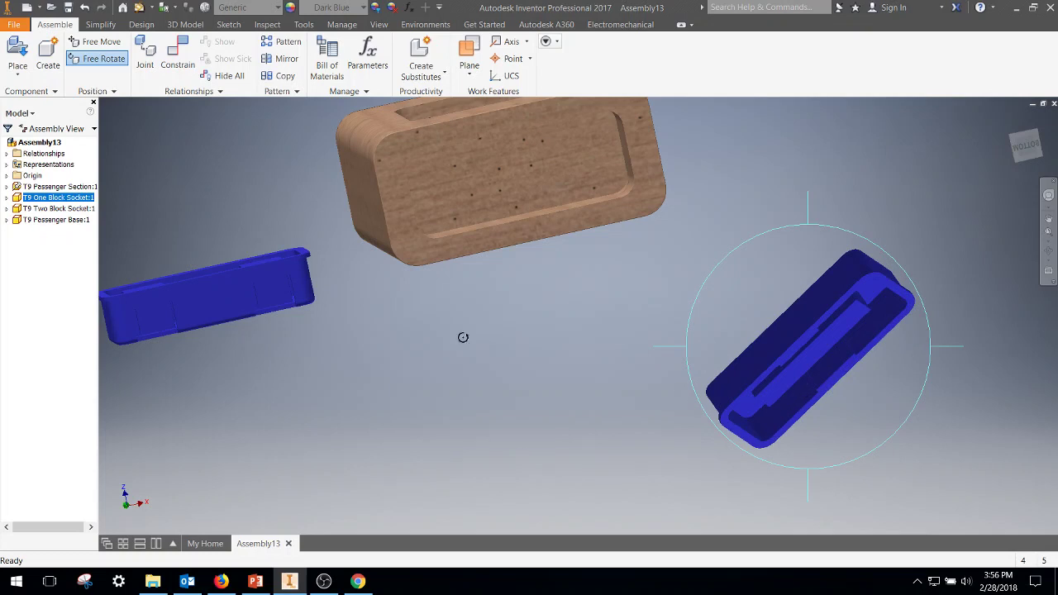
{"action": "left_click", "coordinate": [264, 299]}
{"action": "left_click_drag", "start_coordinate": [232, 276], "coordinate": [225, 220]}
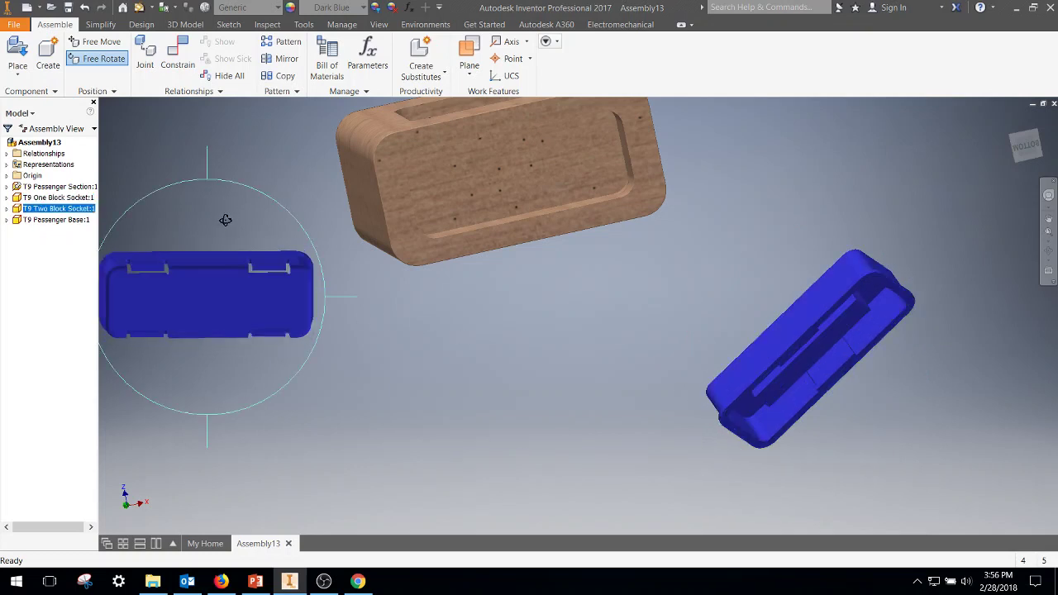
{"action": "right_click", "coordinate": [525, 346]}
{"action": "left_click", "coordinate": [569, 348]}
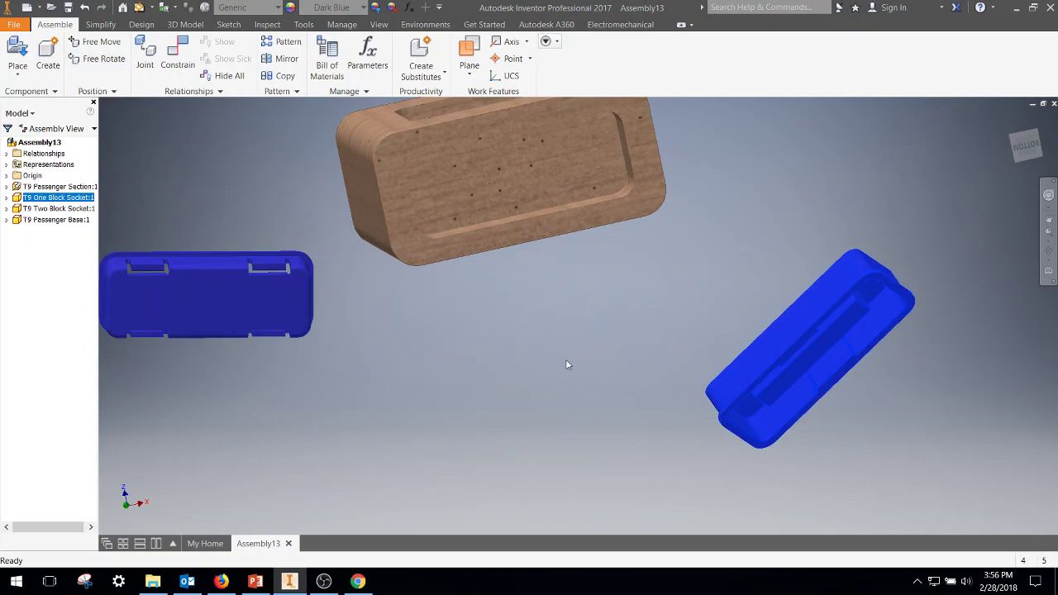
Make the one block socket's rim face flush with the passenger section's end face around the pocket, using a 0.000 in offset
{"action": "left_click", "coordinate": [180, 52]}
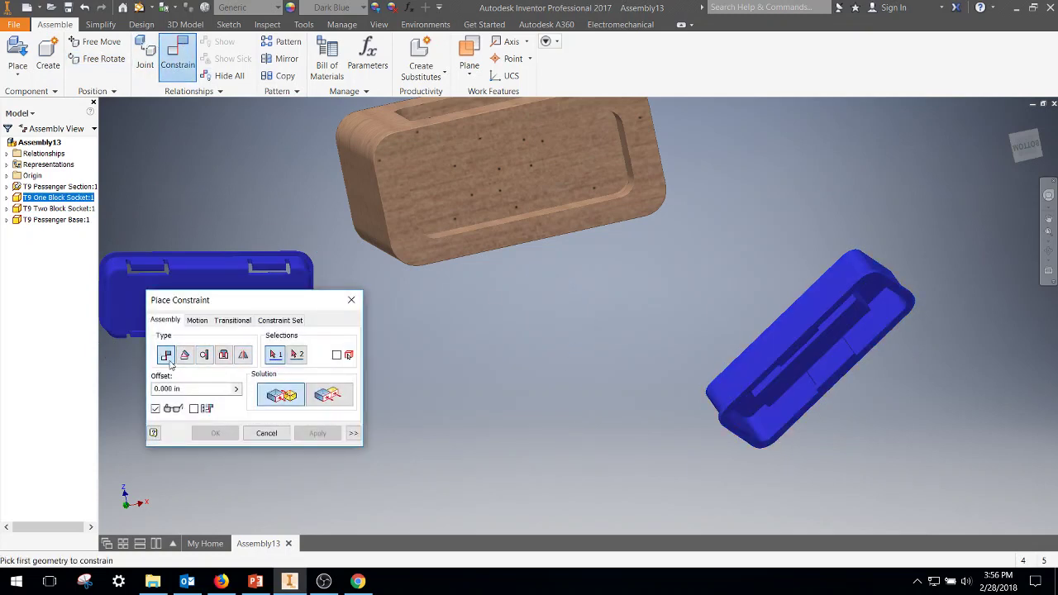
{"action": "left_click", "coordinate": [319, 396]}
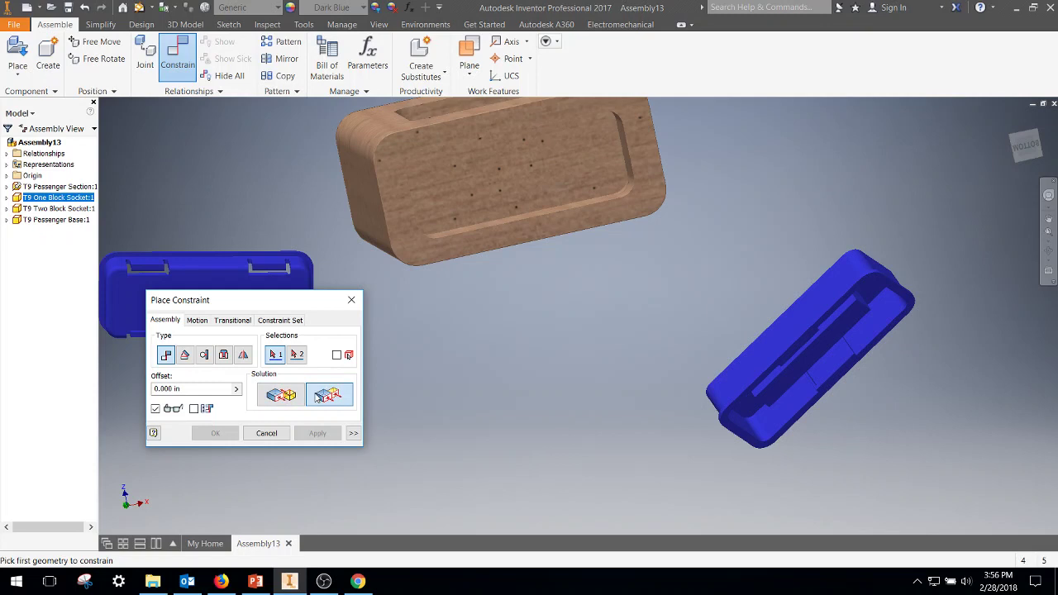
{"action": "left_click", "coordinate": [801, 337]}
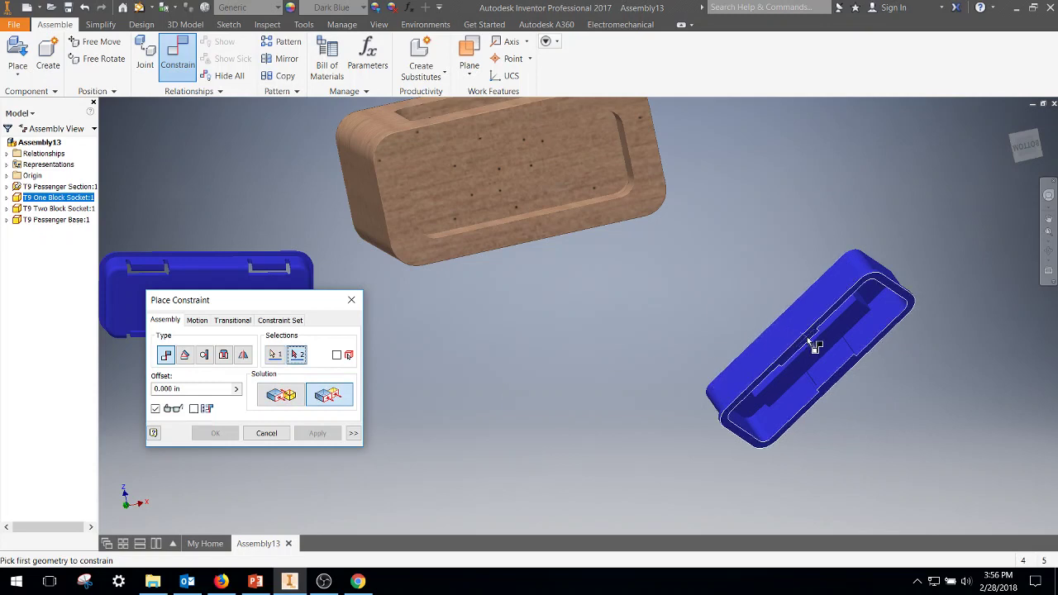
{"action": "left_click", "coordinate": [633, 211]}
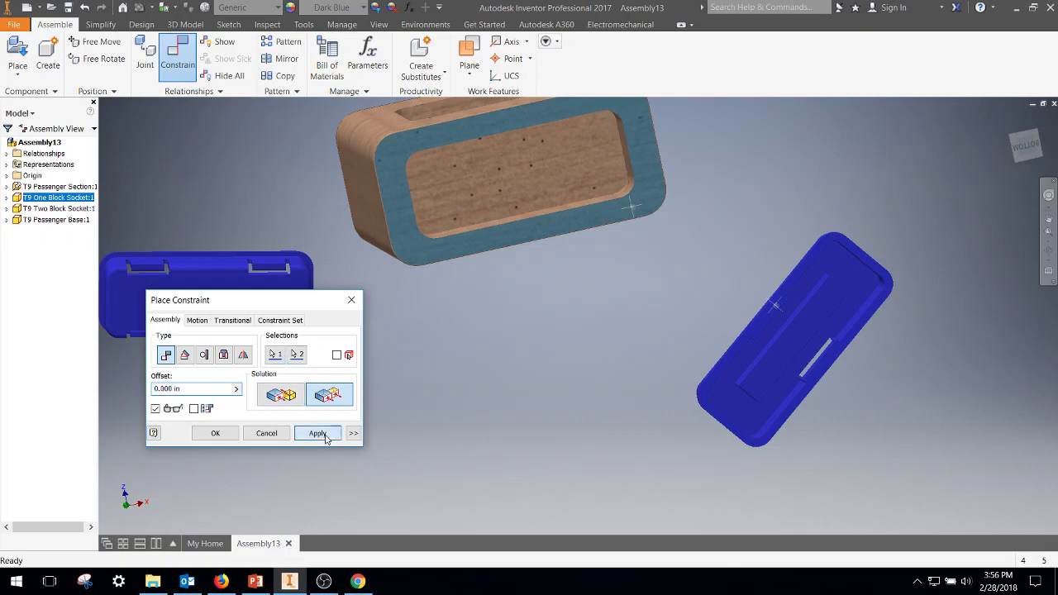
{"action": "left_click", "coordinate": [321, 435]}
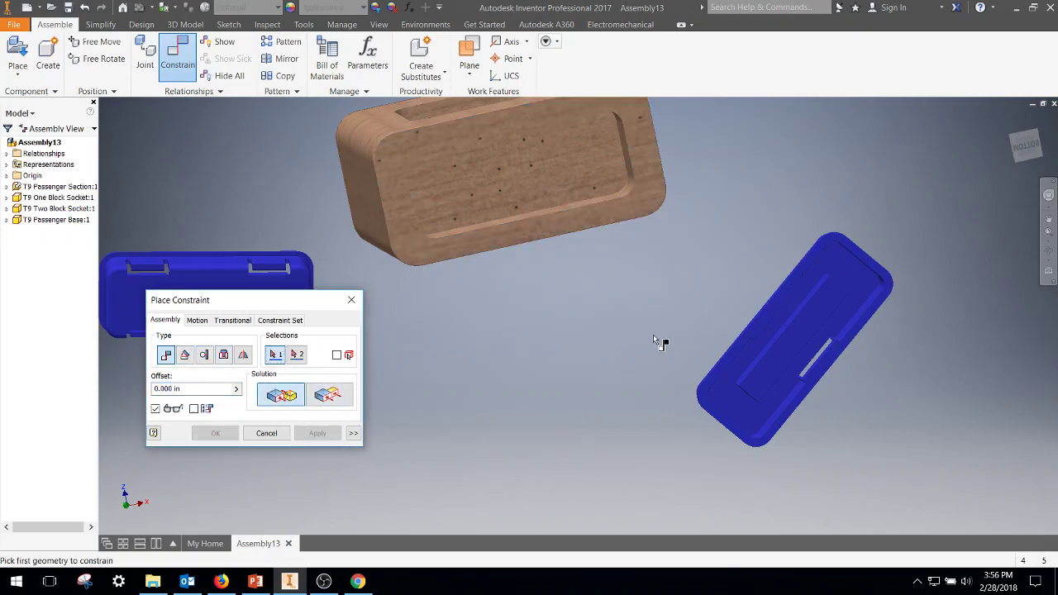
Mate the edge face on the one block socket's short side to the short inner wall of the end pocket with a 0.000 in offset
{"action": "middle_click_drag", "start_coordinate": [860, 298], "coordinate": [827, 323], "text": "shift"}
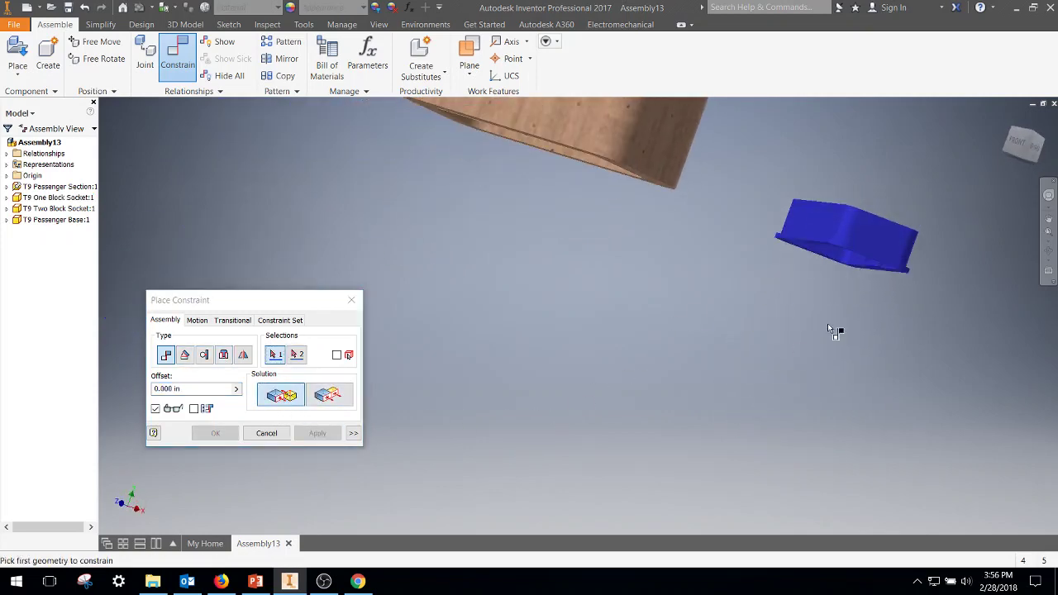
{"action": "scroll", "coordinate": [865, 265], "scroll_direction": "down", "scroll_amount": 5}
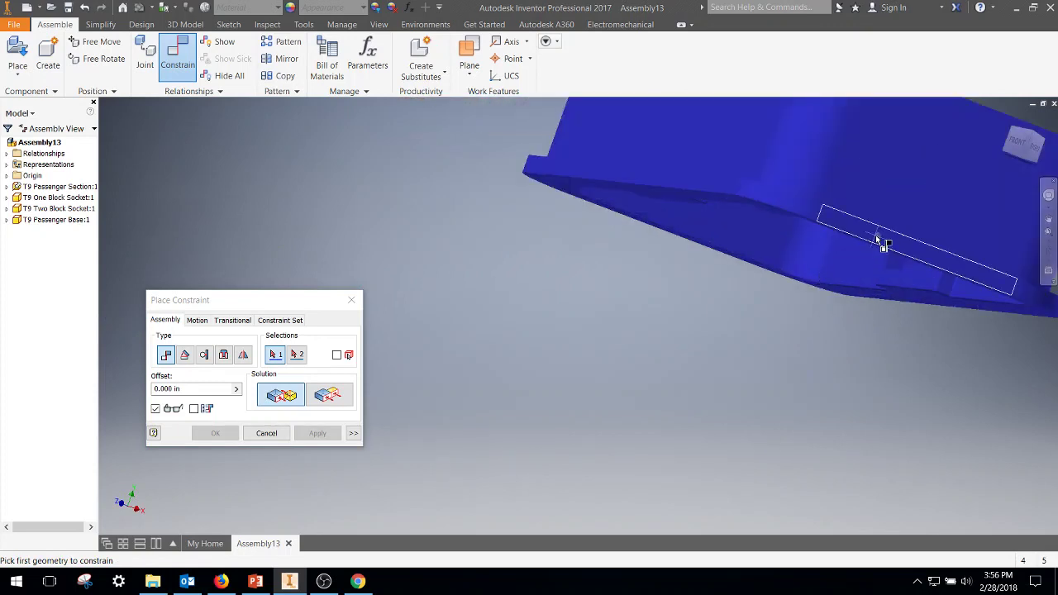
{"action": "left_click", "coordinate": [878, 241]}
{"action": "scroll", "coordinate": [659, 346], "scroll_direction": "up", "scroll_amount": 5}
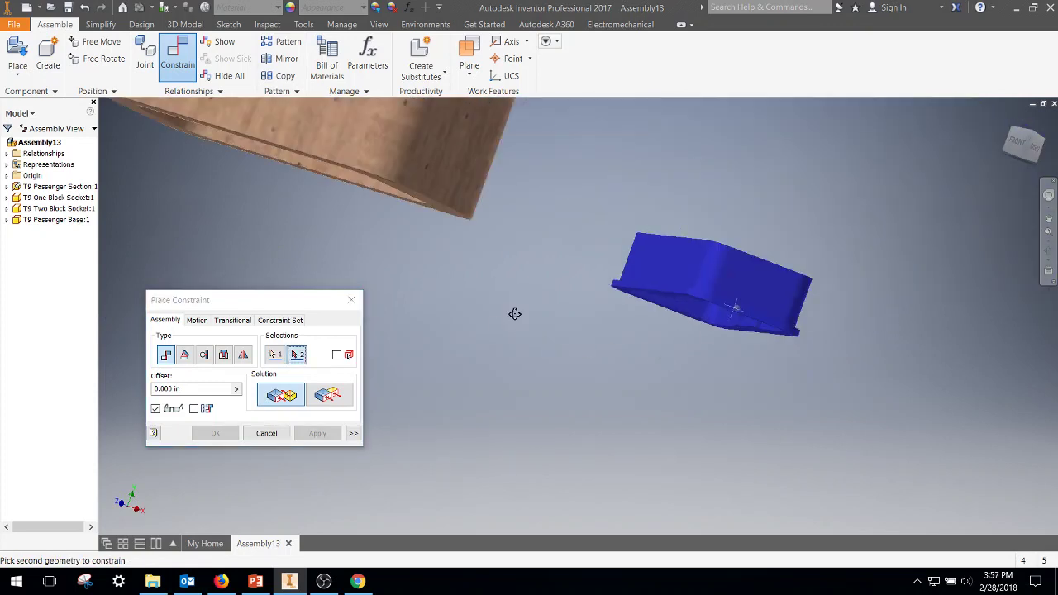
{"action": "middle_click_drag", "start_coordinate": [515, 312], "coordinate": [662, 198], "text": "shift"}
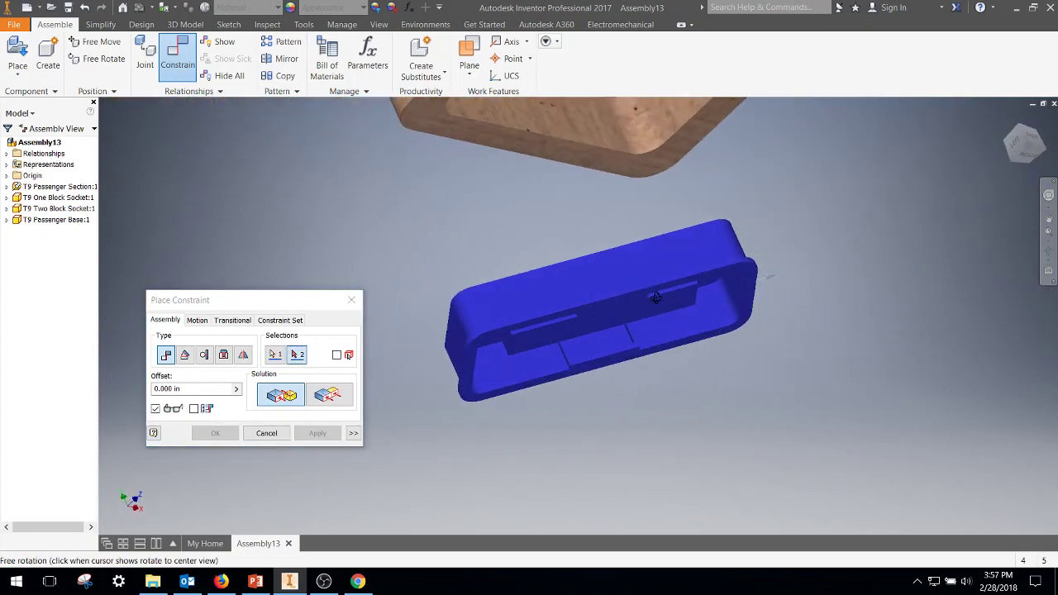
{"action": "left_click", "coordinate": [671, 118]}
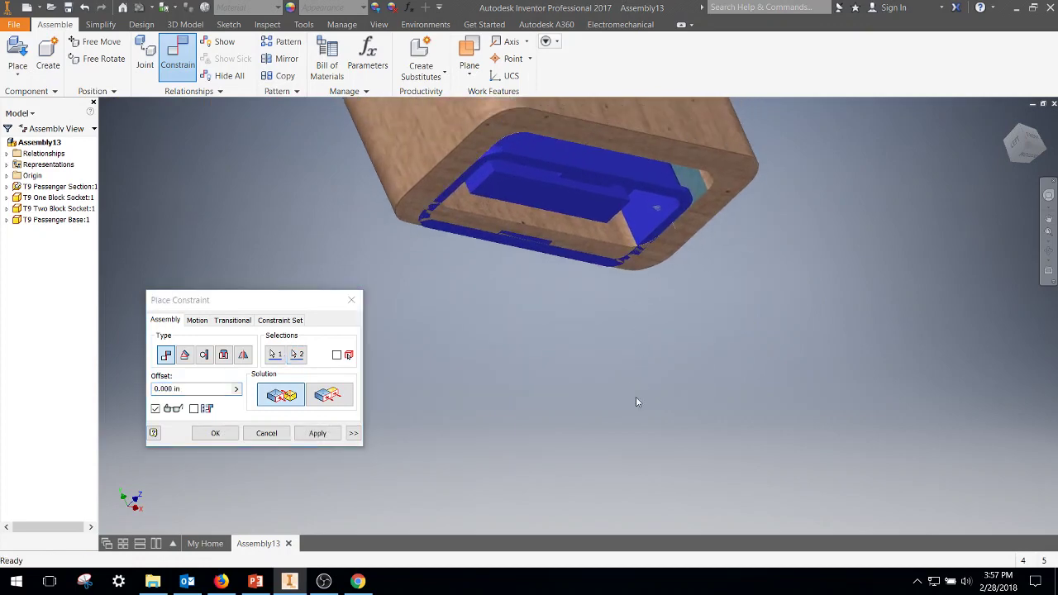
{"action": "left_click", "coordinate": [328, 438]}
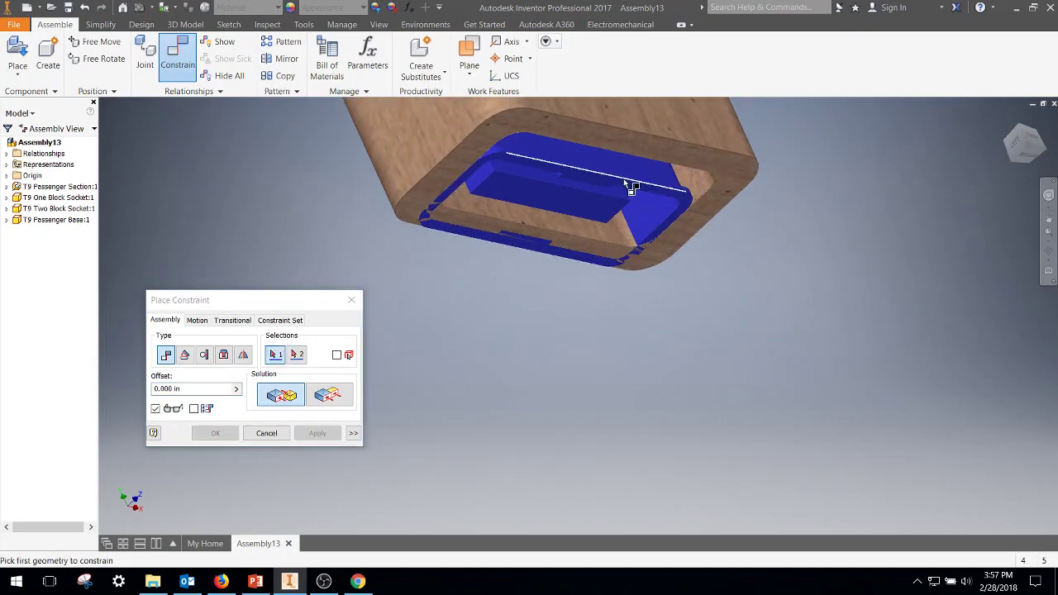
Mate the one block socket's long rim edge face to the long inner wall of the end pocket with a 0.000 in offset
{"action": "scroll", "coordinate": [623, 181], "scroll_direction": "up", "scroll_amount": 3}
{"action": "scroll", "coordinate": [624, 182], "scroll_direction": "down", "scroll_amount": 6}
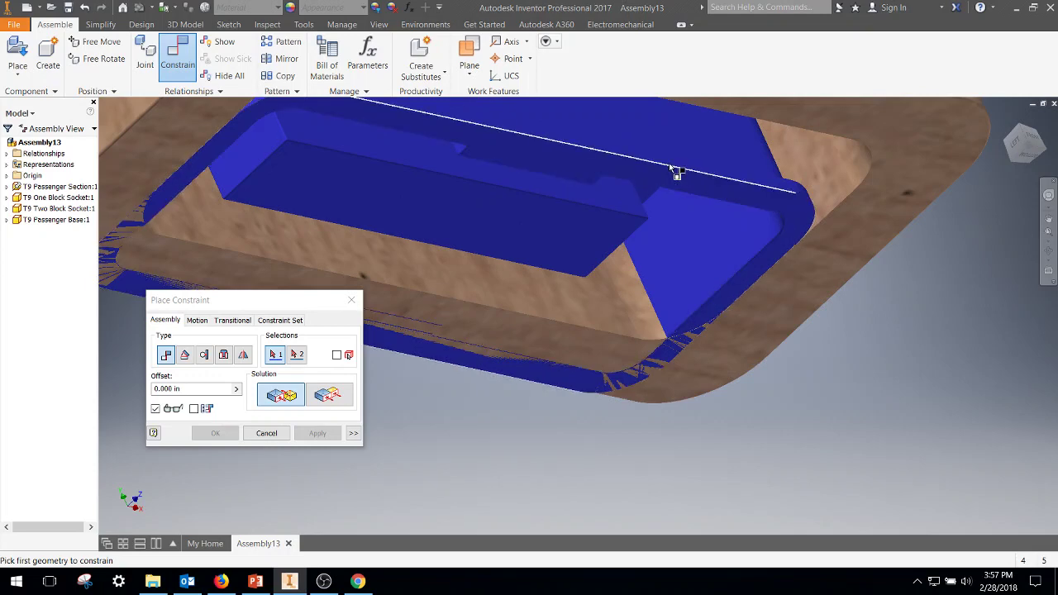
{"action": "left_click", "coordinate": [673, 162]}
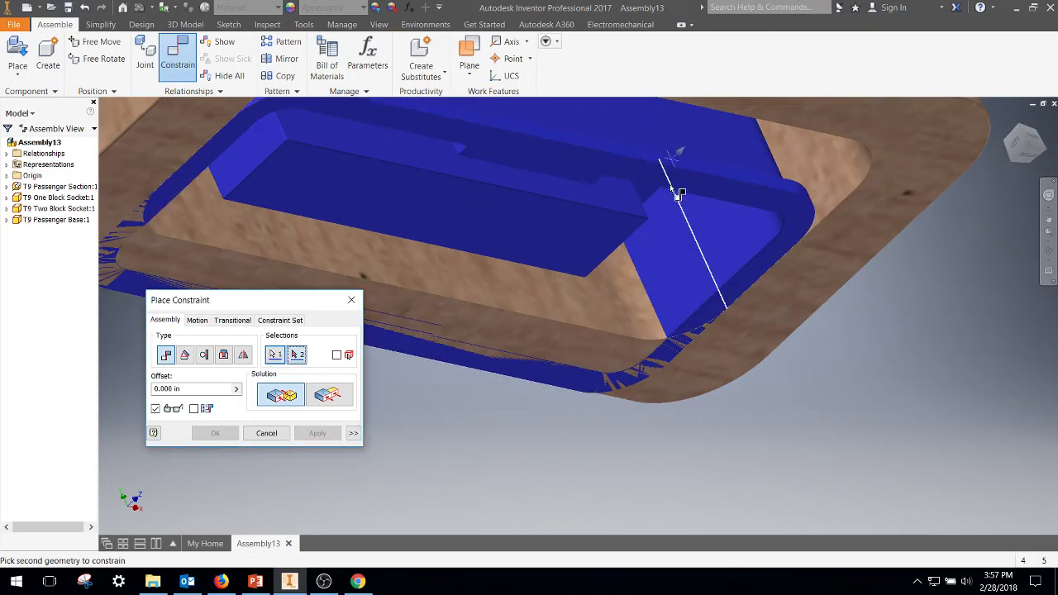
{"action": "middle_click_drag", "start_coordinate": [609, 312], "coordinate": [623, 264], "text": "shift"}
{"action": "middle_click_drag", "start_coordinate": [720, 193], "coordinate": [705, 472]}
{"action": "left_click", "coordinate": [785, 239]}
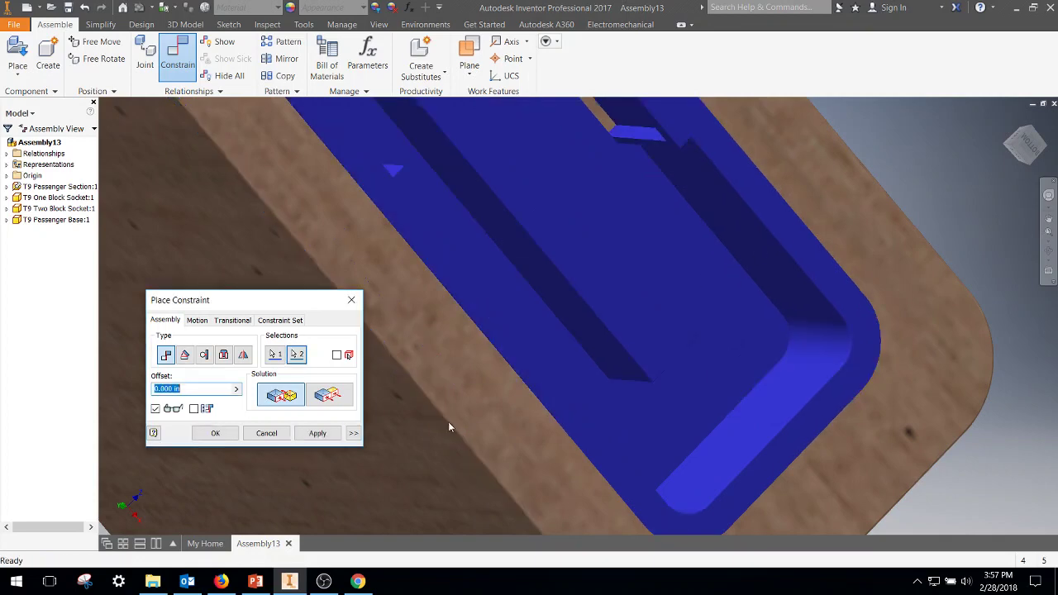
{"action": "left_click", "coordinate": [318, 434]}
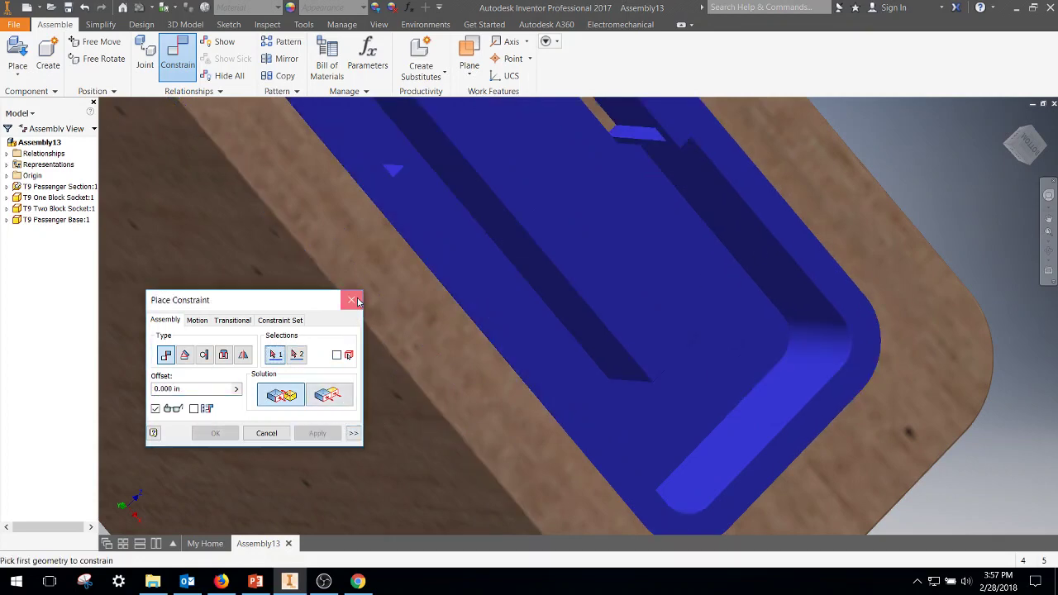
{"action": "left_click", "coordinate": [353, 300]}
Make the two block socket's rim face flush with the passenger section's end face around its pocket, using a 0.000 in offset
{"action": "scroll", "coordinate": [481, 328], "scroll_direction": "up", "scroll_amount": 3}
{"action": "middle_click_drag", "start_coordinate": [410, 287], "coordinate": [467, 277]}
{"action": "middle_click_drag", "start_coordinate": [403, 255], "coordinate": [514, 199], "text": "shift"}
{"action": "middle_click_drag", "start_coordinate": [548, 320], "coordinate": [340, 236], "text": "shift"}
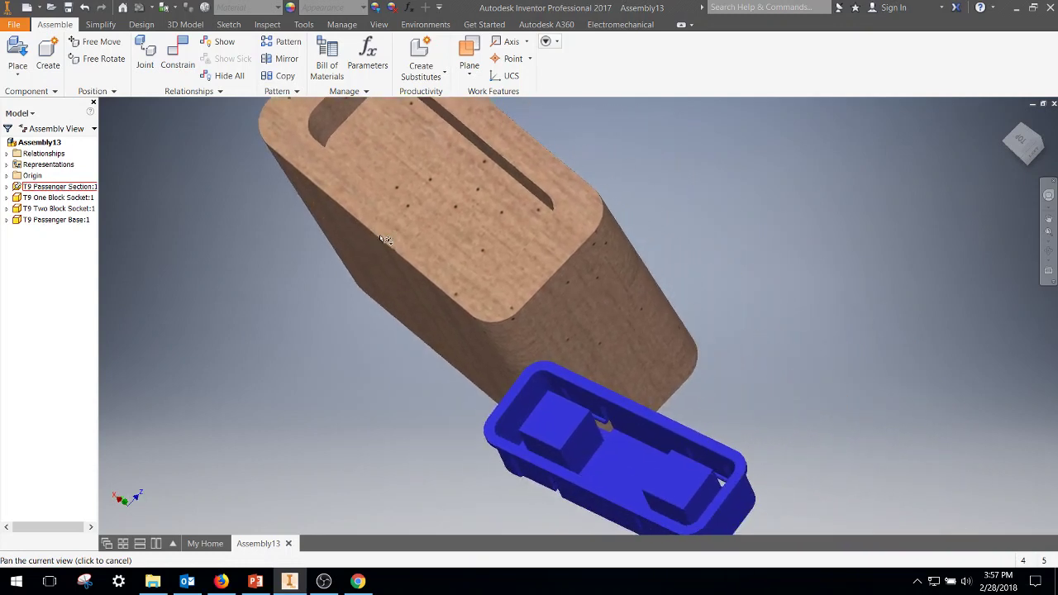
{"action": "left_click", "coordinate": [178, 58]}
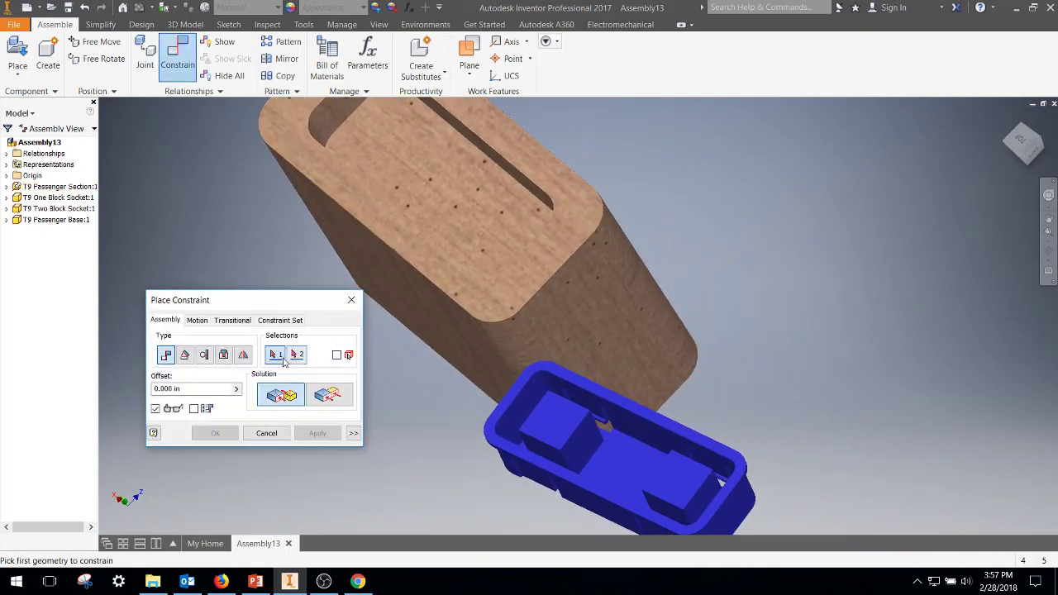
{"action": "left_click", "coordinate": [329, 390]}
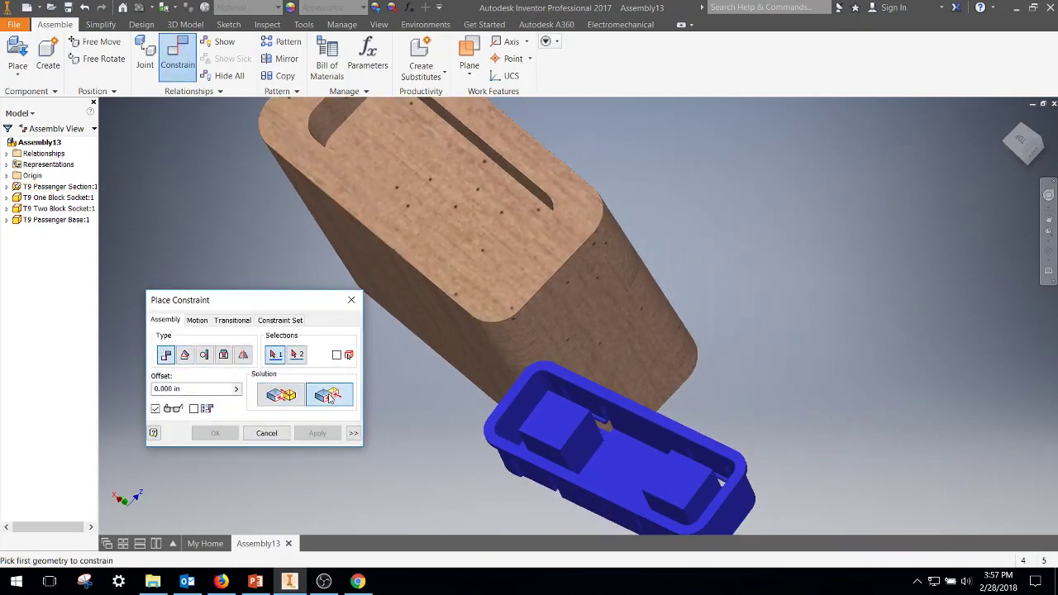
{"action": "left_click", "coordinate": [578, 382]}
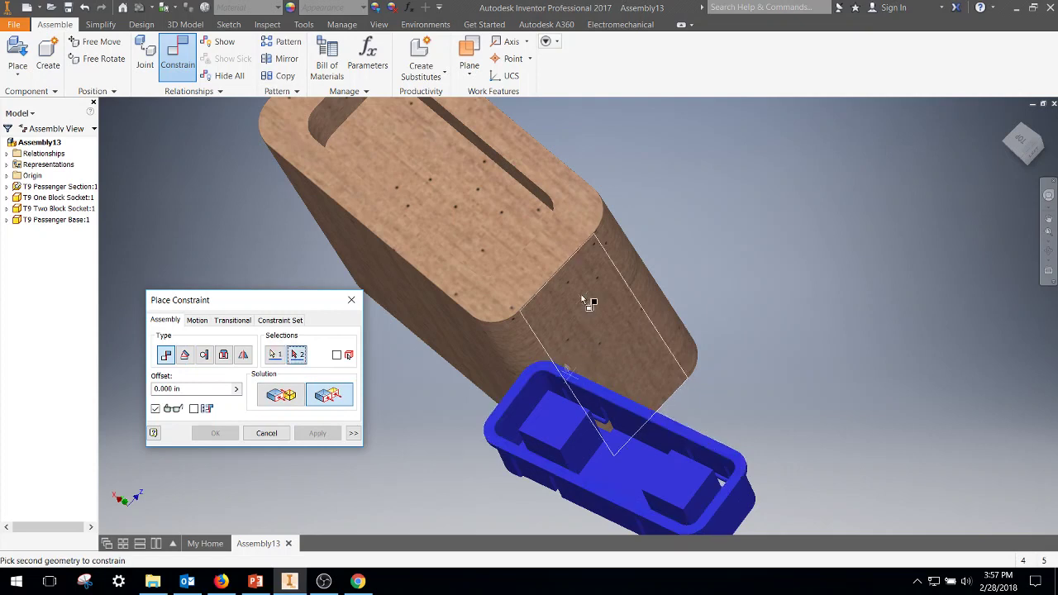
{"action": "left_click", "coordinate": [582, 218]}
{"action": "left_click", "coordinate": [330, 434]}
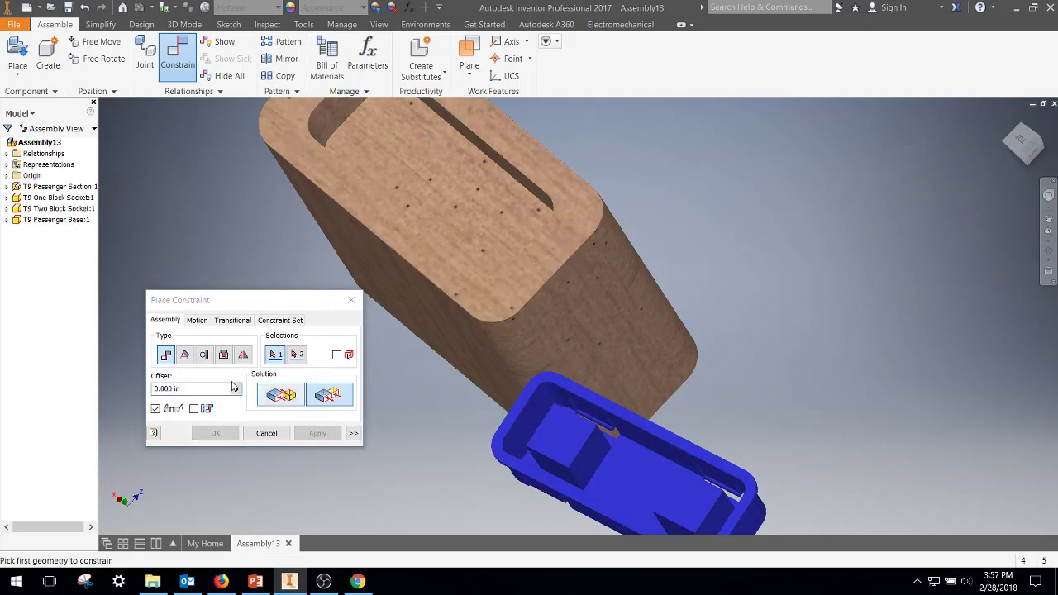
Mate the edge face on the two block socket's short side to the short inner wall of its end pocket with a 0.000 in offset
{"action": "left_click", "coordinate": [283, 397]}
{"action": "middle_click_drag", "start_coordinate": [645, 372], "coordinate": [544, 267]}
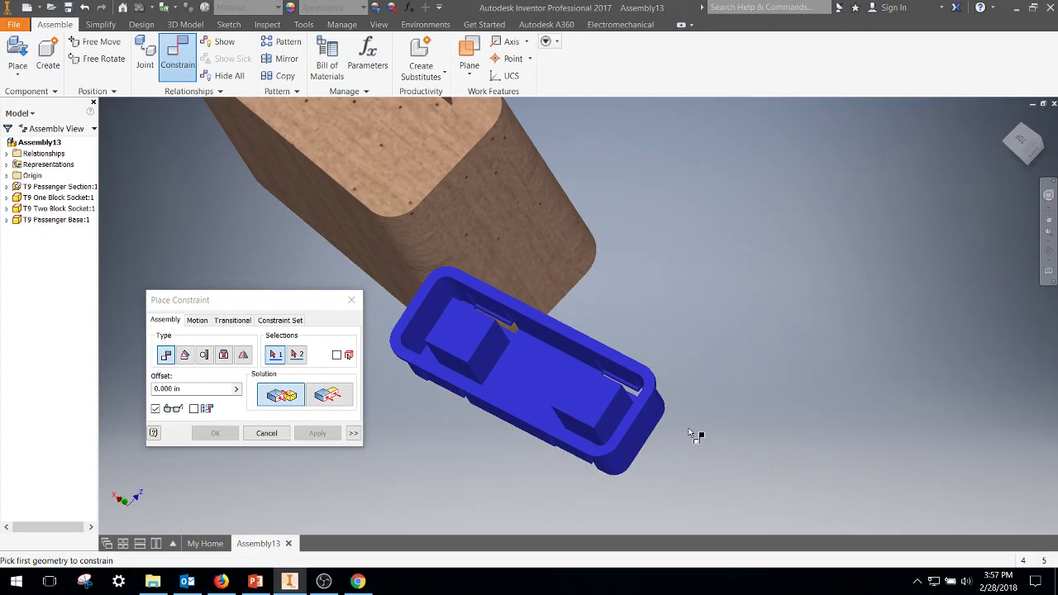
{"action": "scroll", "coordinate": [641, 423], "scroll_direction": "down", "scroll_amount": 4}
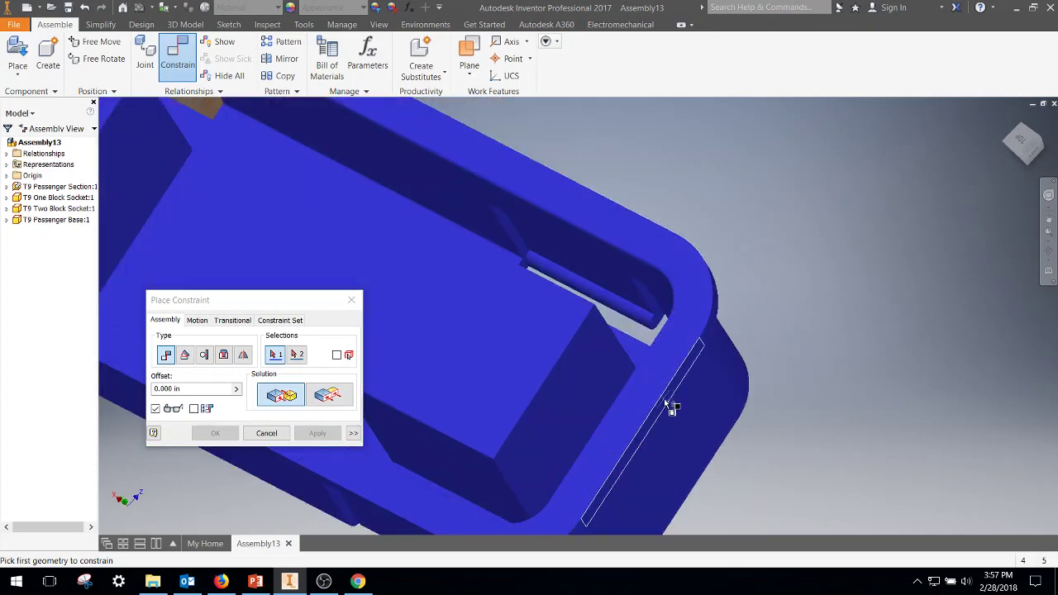
{"action": "left_click", "coordinate": [666, 405]}
{"action": "scroll", "coordinate": [565, 357], "scroll_direction": "up", "scroll_amount": 5}
{"action": "scroll", "coordinate": [433, 231], "scroll_direction": "up", "scroll_amount": 3}
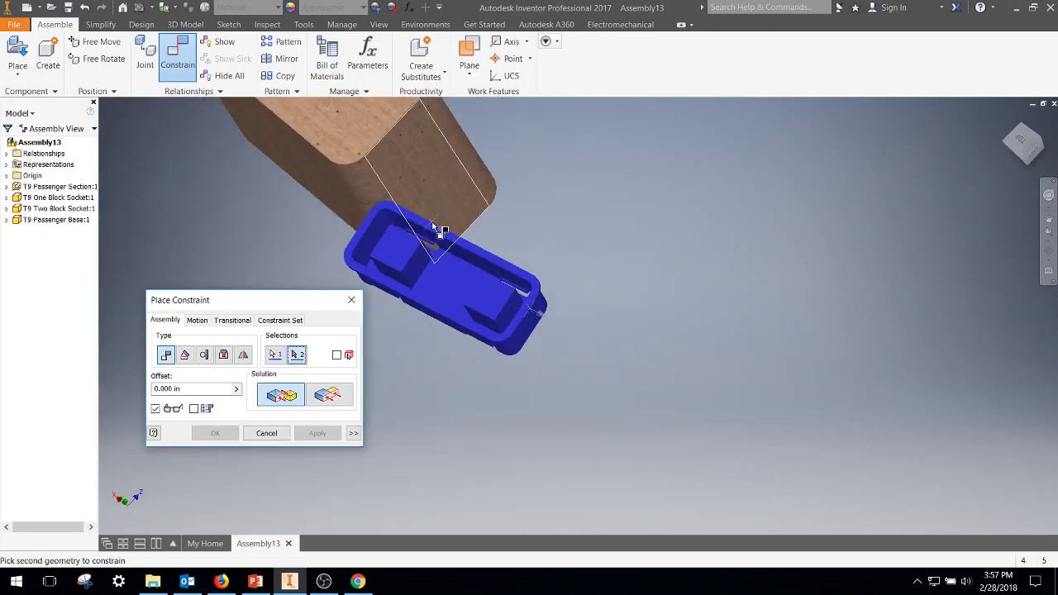
{"action": "middle_click_drag", "start_coordinate": [400, 201], "coordinate": [462, 237], "text": "shift"}
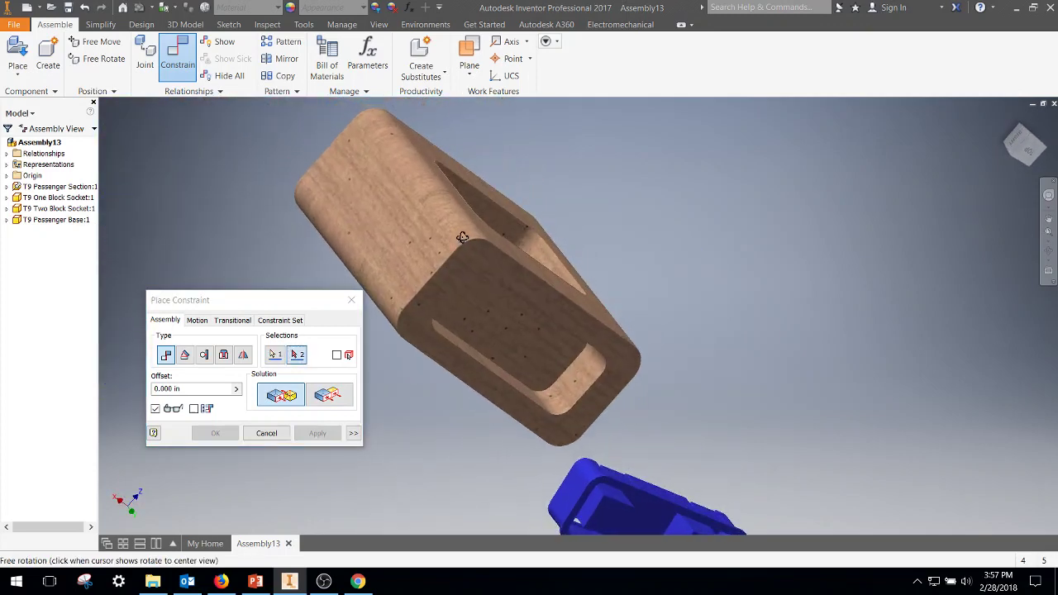
{"action": "left_click", "coordinate": [574, 378]}
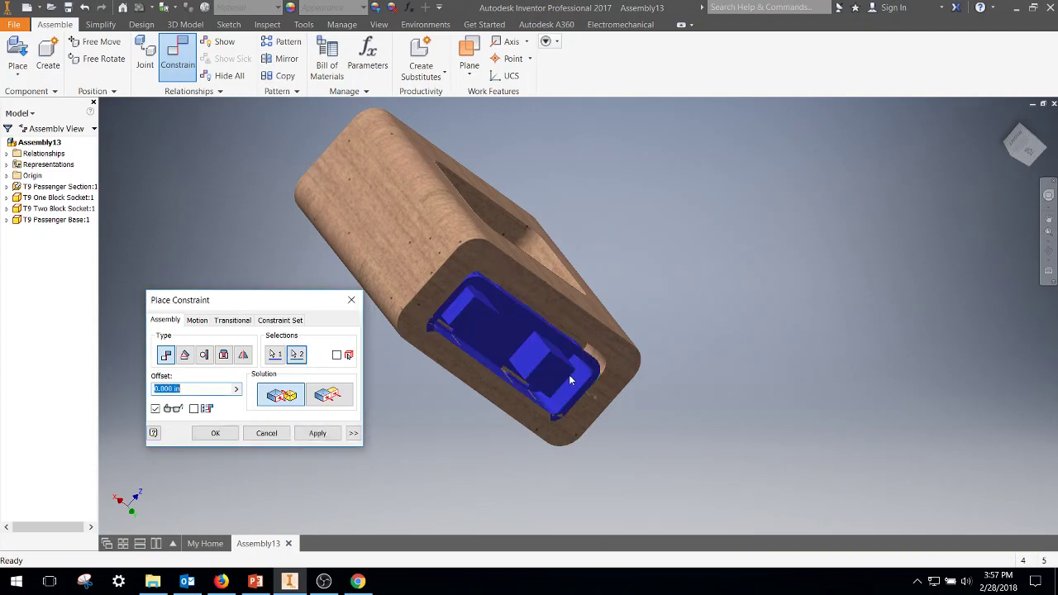
{"action": "left_click", "coordinate": [320, 437]}
{"action": "left_click", "coordinate": [351, 300]}
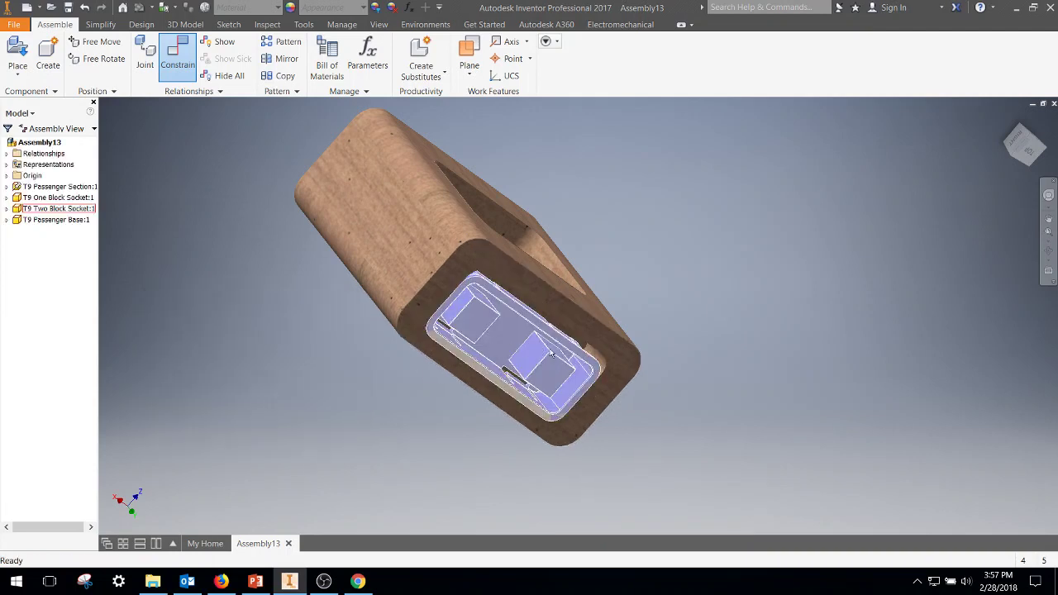
Pull the two block socket clear of its pocket and mate its long rim edge face to the pocket's long inner wall with a 0.000 in offset
{"action": "left_click_drag", "start_coordinate": [551, 354], "coordinate": [529, 389]}
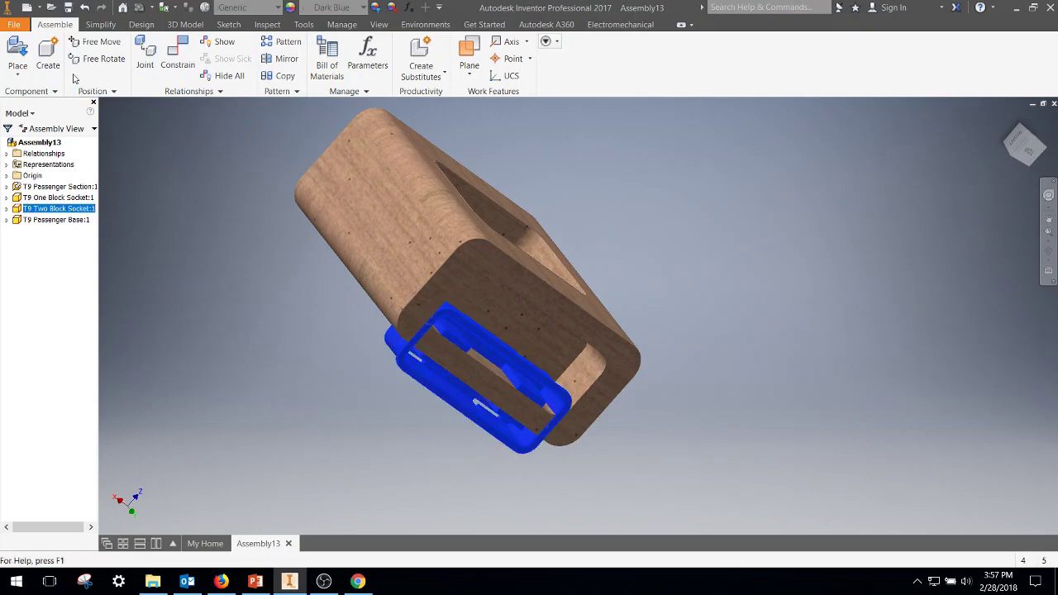
{"action": "left_click", "coordinate": [184, 79]}
{"action": "scroll", "coordinate": [538, 392], "scroll_direction": "up", "scroll_amount": 3}
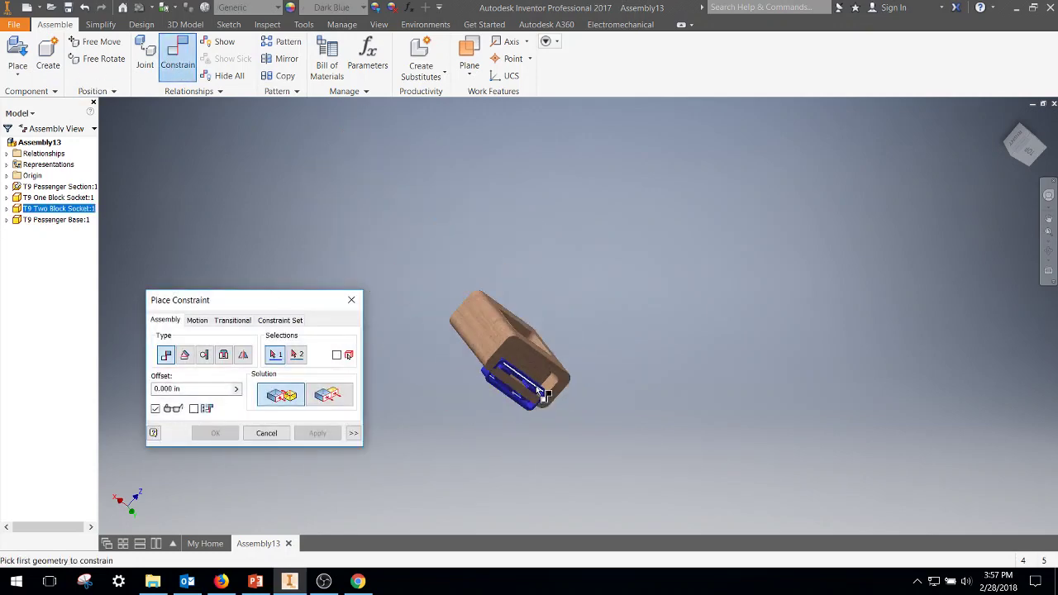
{"action": "scroll", "coordinate": [541, 392], "scroll_direction": "down", "scroll_amount": 4}
{"action": "middle_click_drag", "start_coordinate": [563, 371], "coordinate": [543, 387], "text": "shift"}
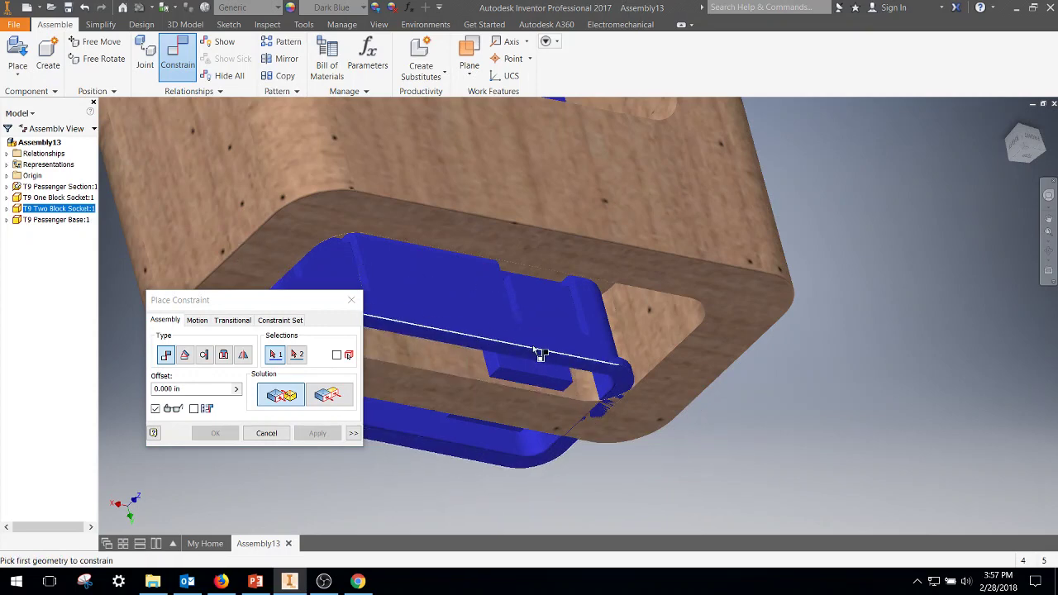
{"action": "left_click", "coordinate": [539, 353]}
{"action": "middle_click_drag", "start_coordinate": [539, 352], "coordinate": [579, 330], "text": "shift"}
{"action": "left_click", "coordinate": [585, 321]}
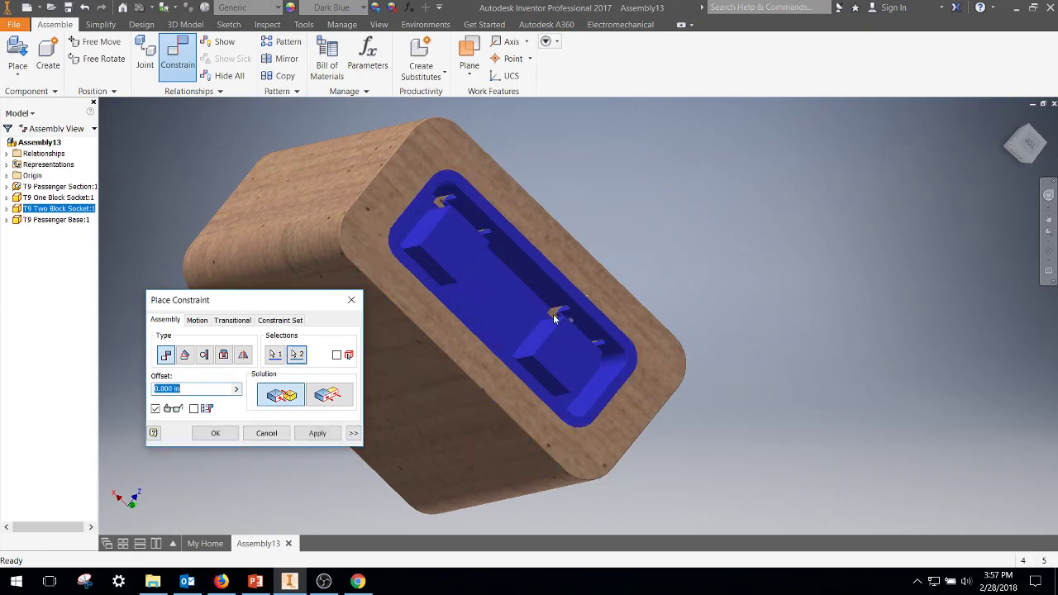
{"action": "left_click", "coordinate": [317, 433]}
{"action": "left_click", "coordinate": [351, 299]}
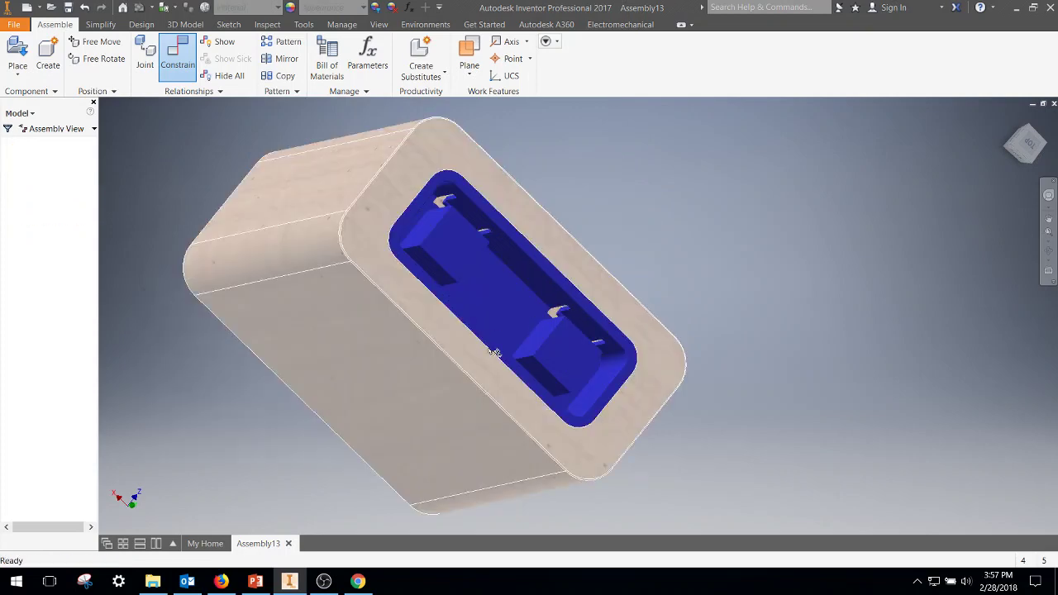
Examine the assembled passenger section from several sides, checking how both block sockets and the passenger base sit in it
{"action": "scroll", "coordinate": [499, 354], "scroll_direction": "down", "scroll_amount": 5}
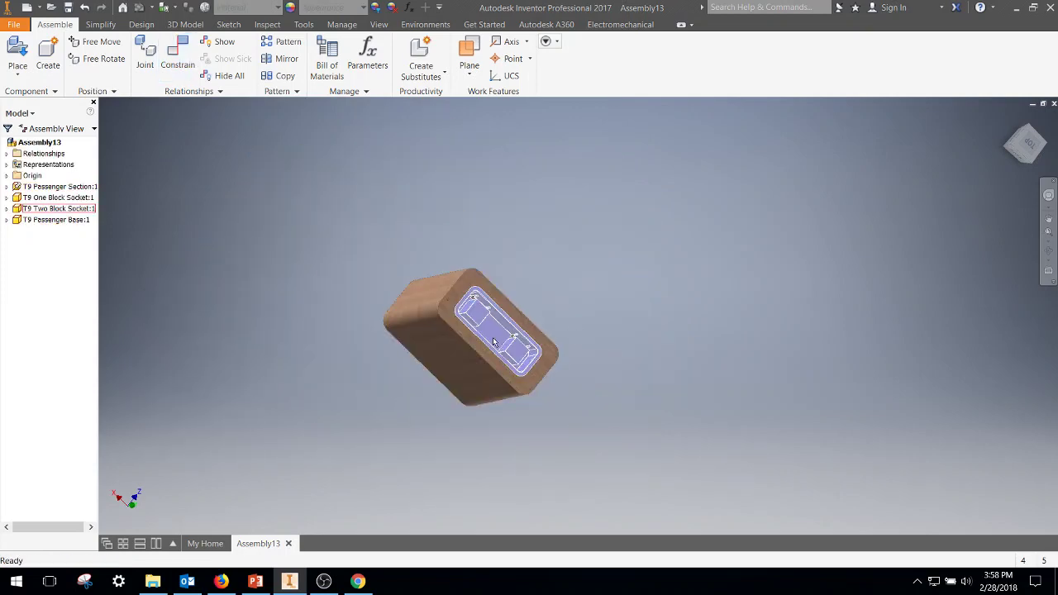
{"action": "left_click", "coordinate": [488, 328]}
{"action": "middle_click_drag", "start_coordinate": [536, 360], "coordinate": [430, 416], "text": "shift"}
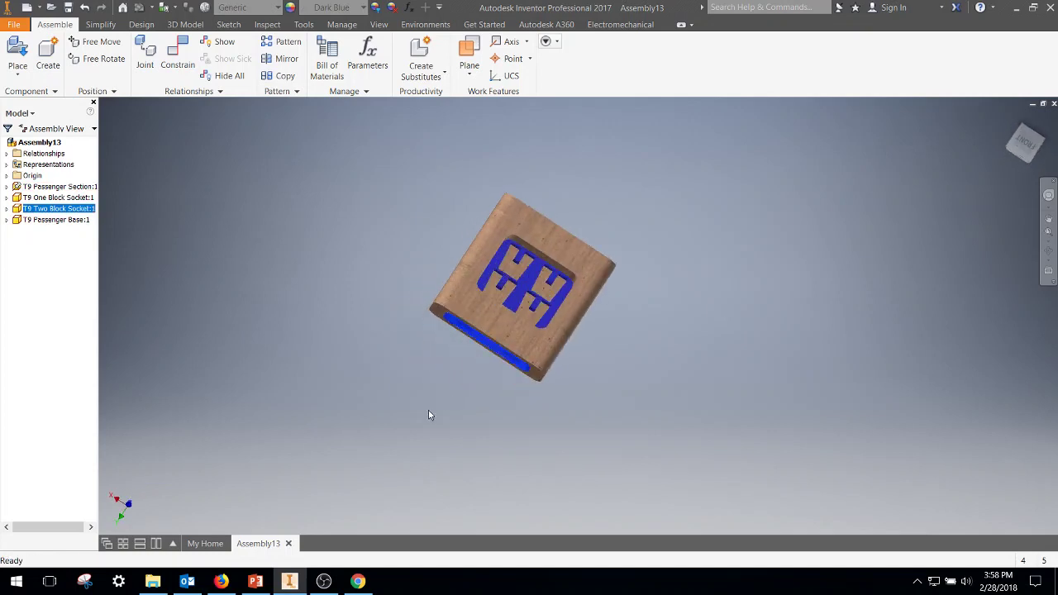
{"action": "left_click", "coordinate": [530, 294]}
{"action": "middle_click_drag", "start_coordinate": [584, 334], "coordinate": [545, 295], "text": "shift"}
{"action": "left_click", "coordinate": [558, 281]}
{"action": "middle_click_drag", "start_coordinate": [505, 346], "coordinate": [533, 302], "text": "shift"}
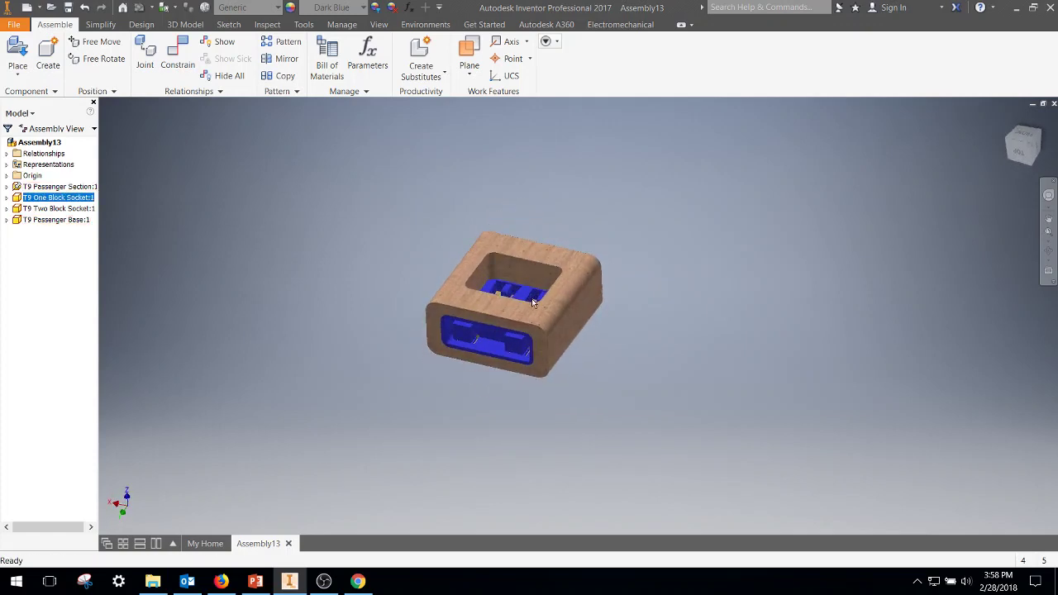
{"action": "left_click", "coordinate": [213, 201]}
Save the assembly as Sub 3a in the t9Automoblox folder without saving the part files, and minimize the window
{"action": "left_click", "coordinate": [14, 27]}
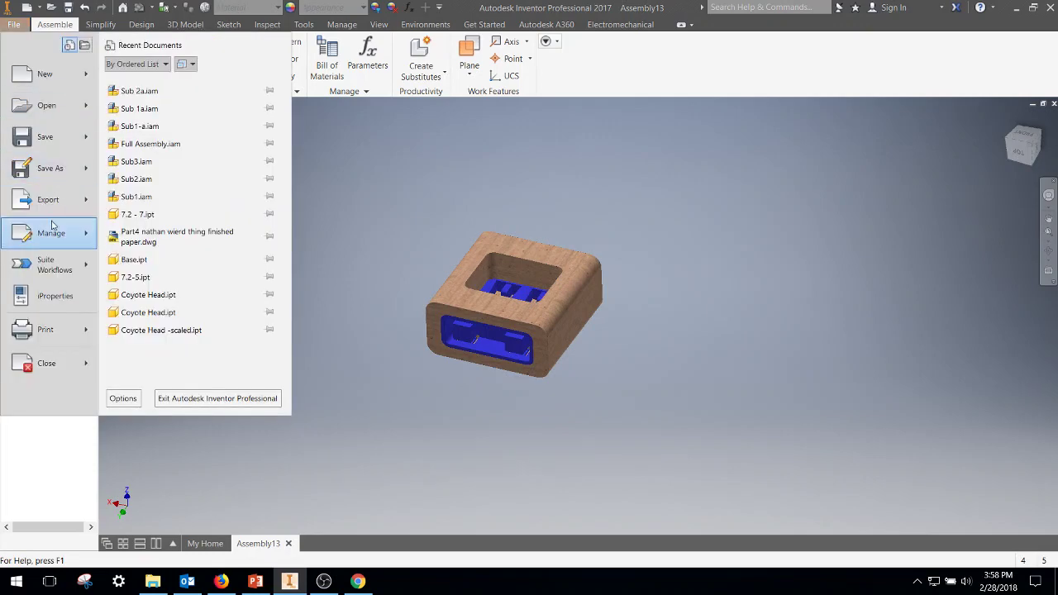
{"action": "left_click", "coordinate": [49, 170]}
{"action": "type", "text": "Sub 3"}
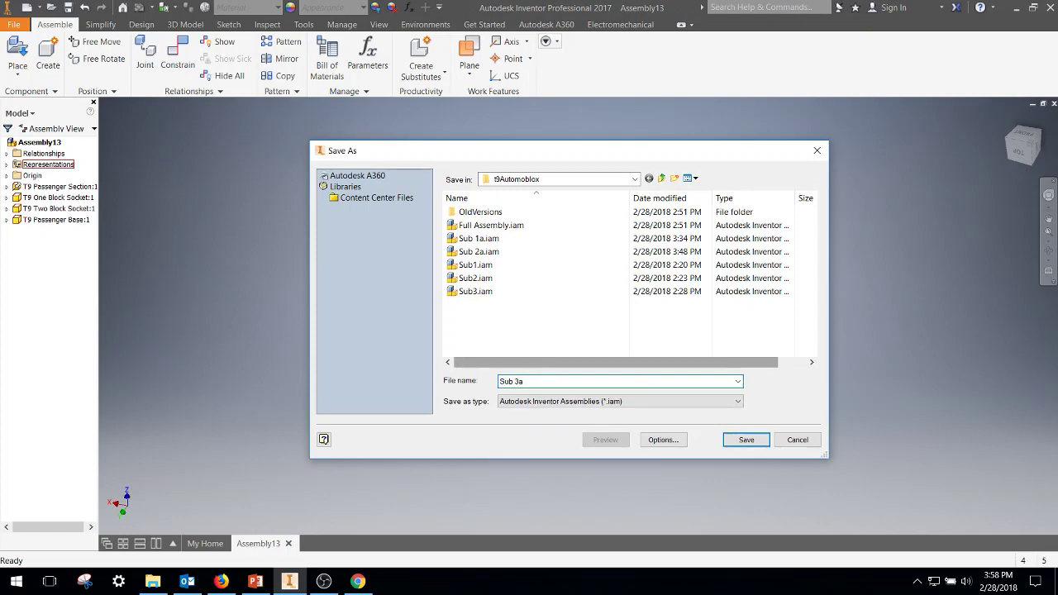
{"action": "type", "text": "a"}
{"action": "key", "text": "Return"}
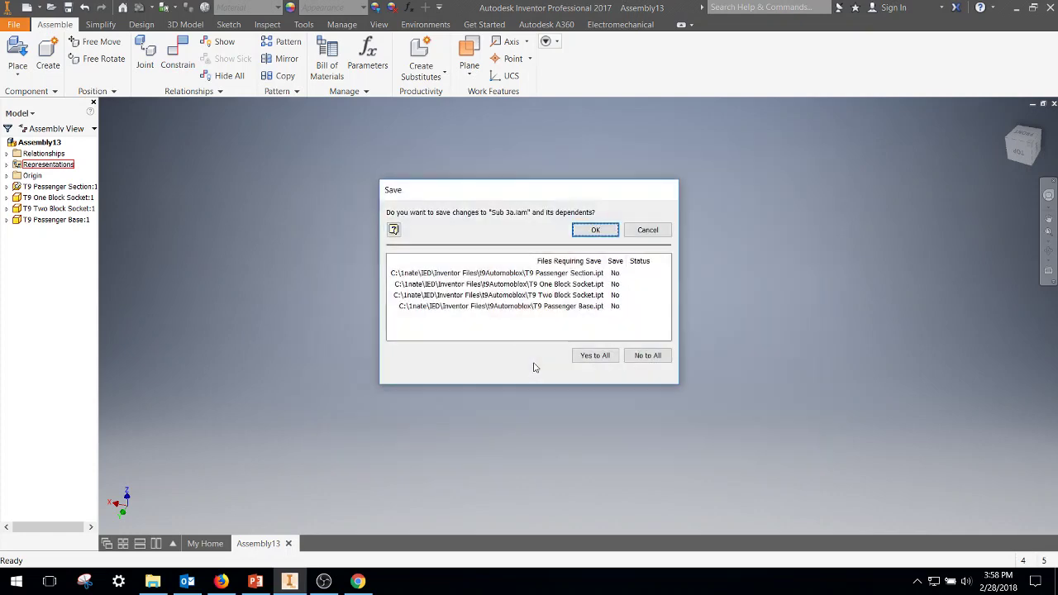
{"action": "left_click", "coordinate": [595, 230]}
{"action": "left_click", "coordinate": [1016, 7]}
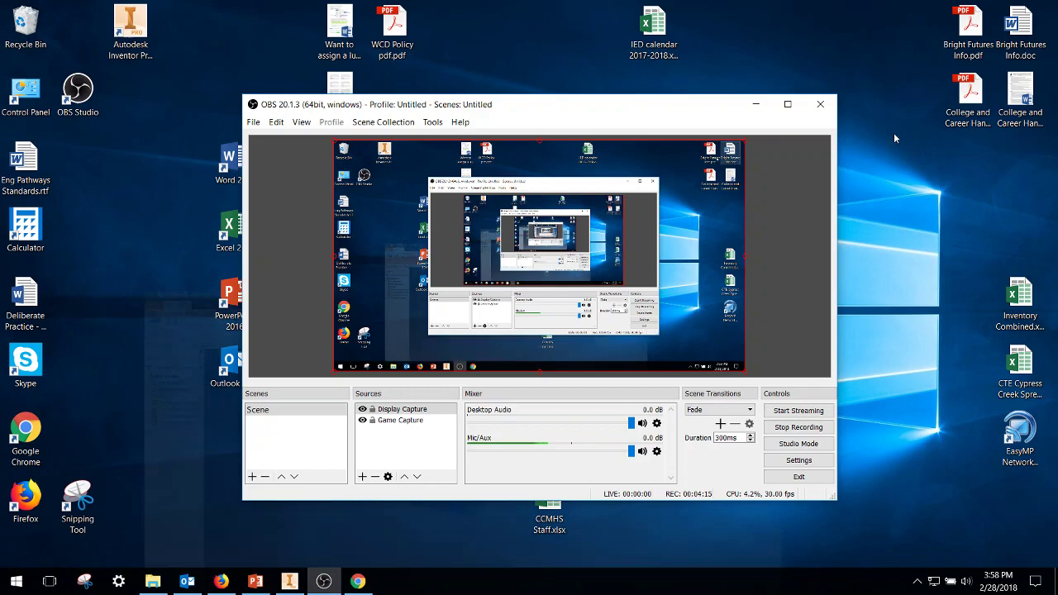